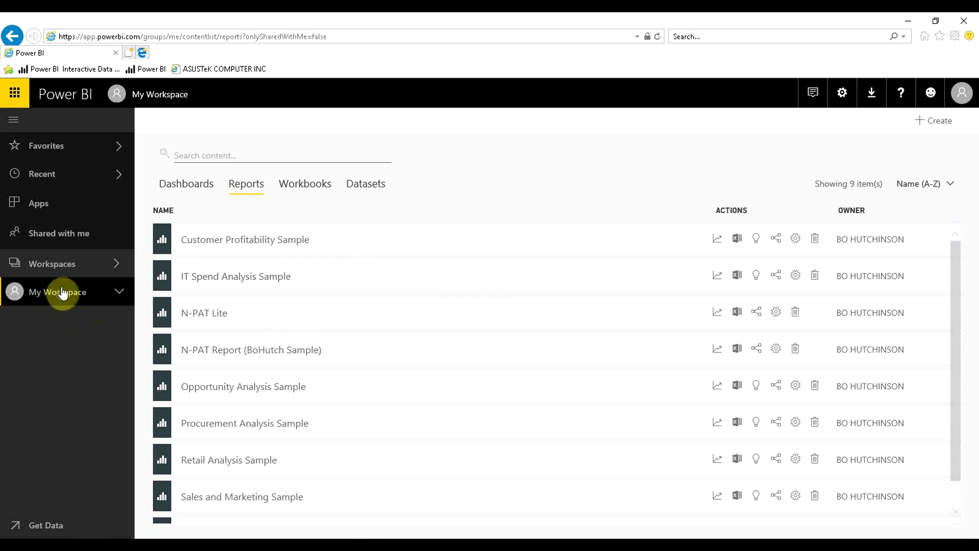
- Look at the IT Spend Analysis Sample's description among the Get Data samples and close it without connecting
click(32, 528)
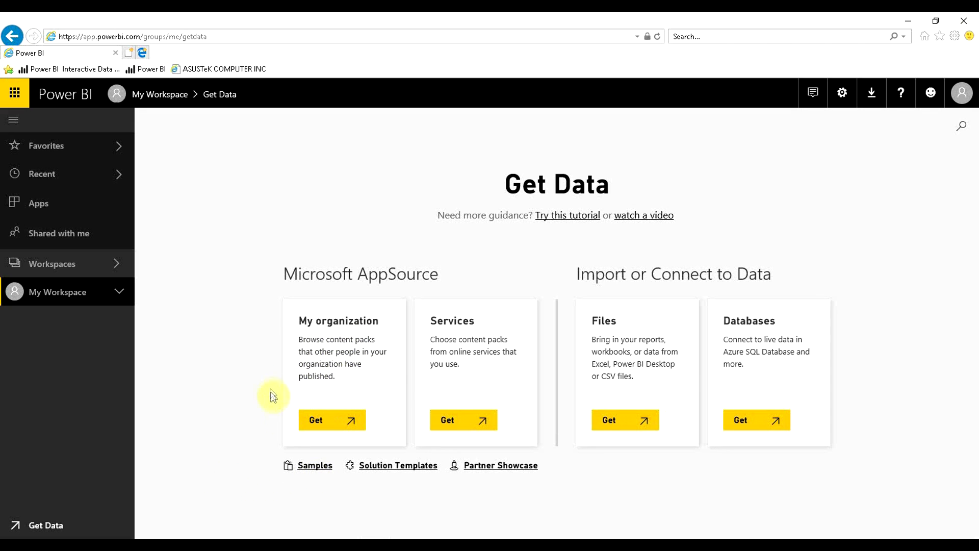
click(306, 471)
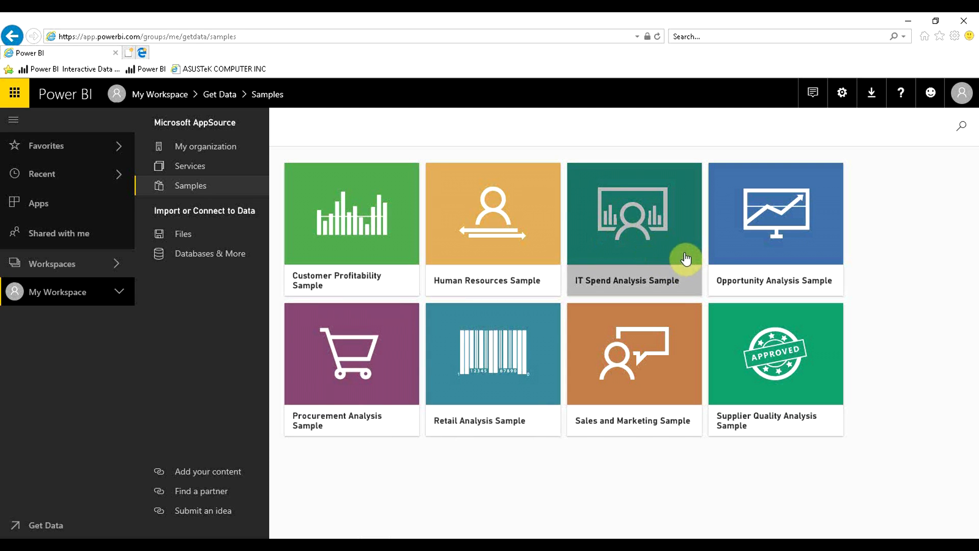
click(632, 243)
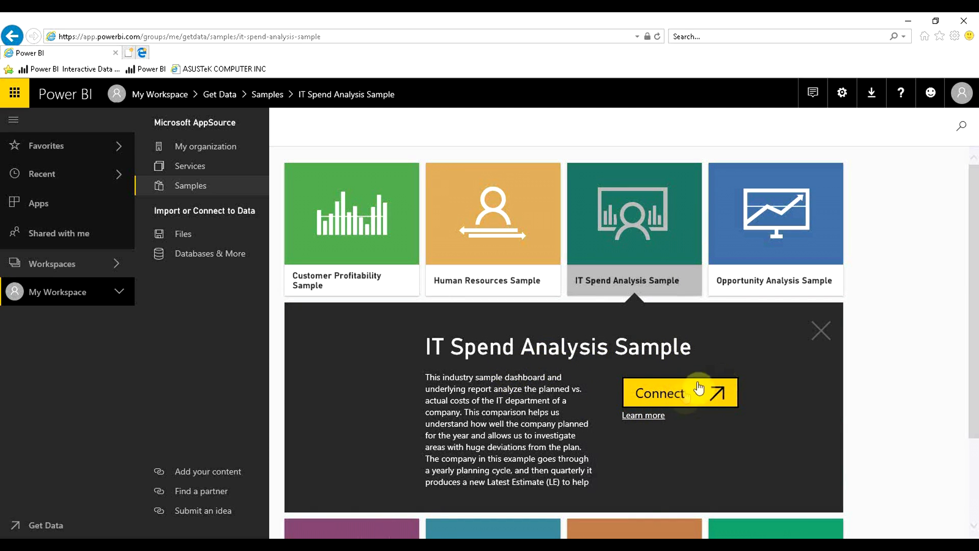
click(823, 331)
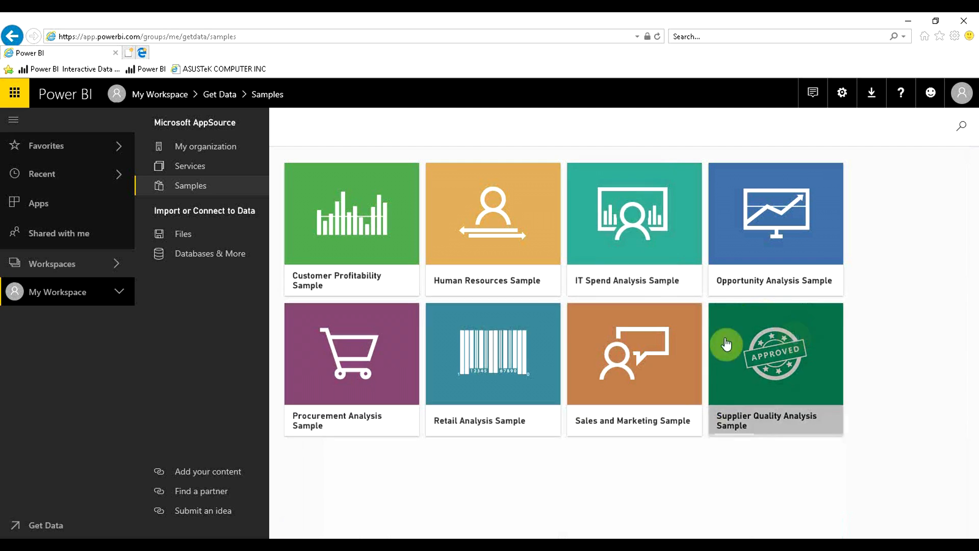
- View the IT Spend Analysis Sample report from the reports in My Workspace
click(87, 290)
click(239, 194)
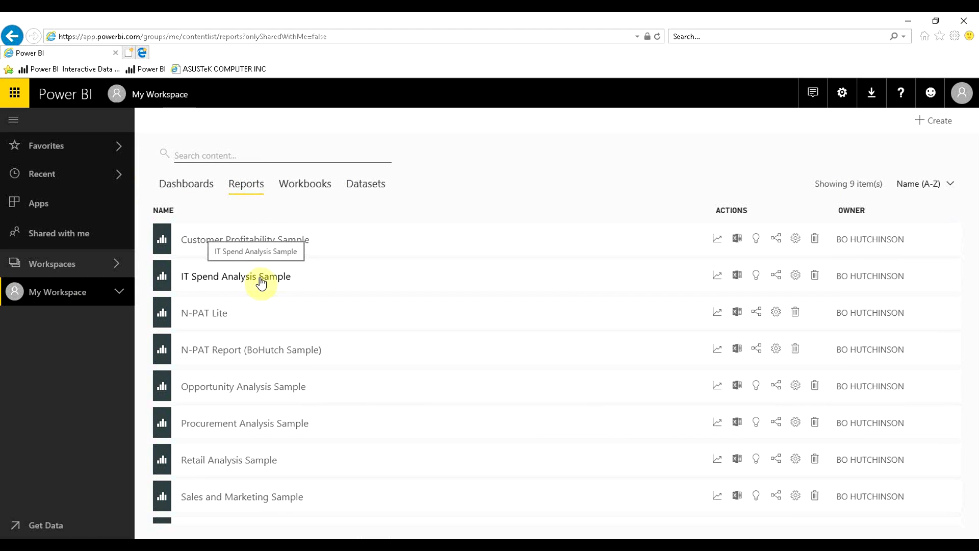
click(260, 278)
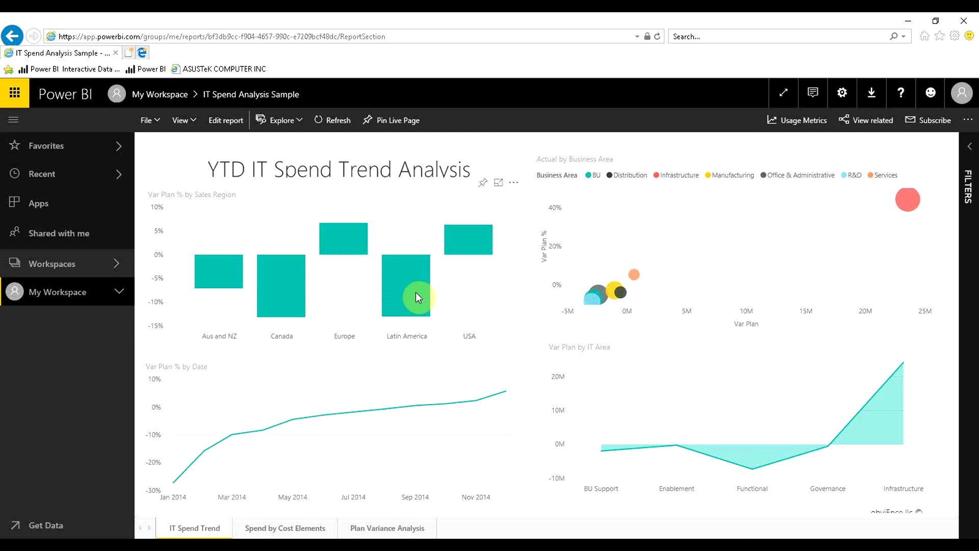
- Start a blank report from My Workspace's IT Spend Analysis Sample dataset last refreshed on 12/7/2017
click(84, 301)
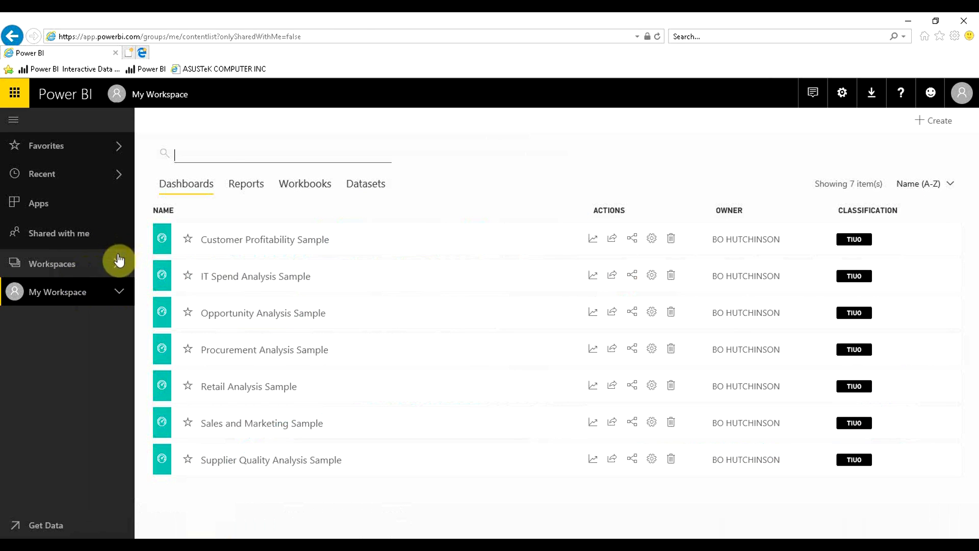
click(366, 188)
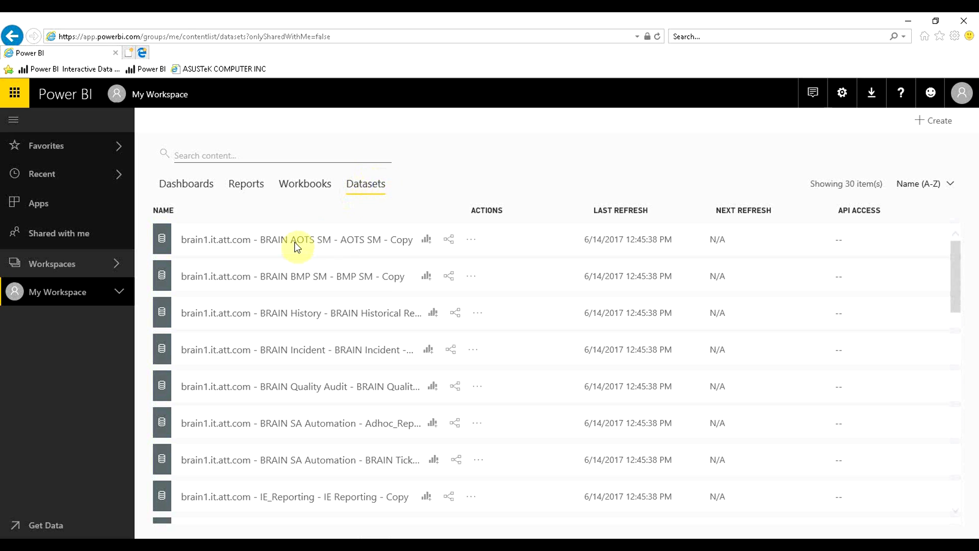
drag(316, 242, 368, 239)
click(492, 240)
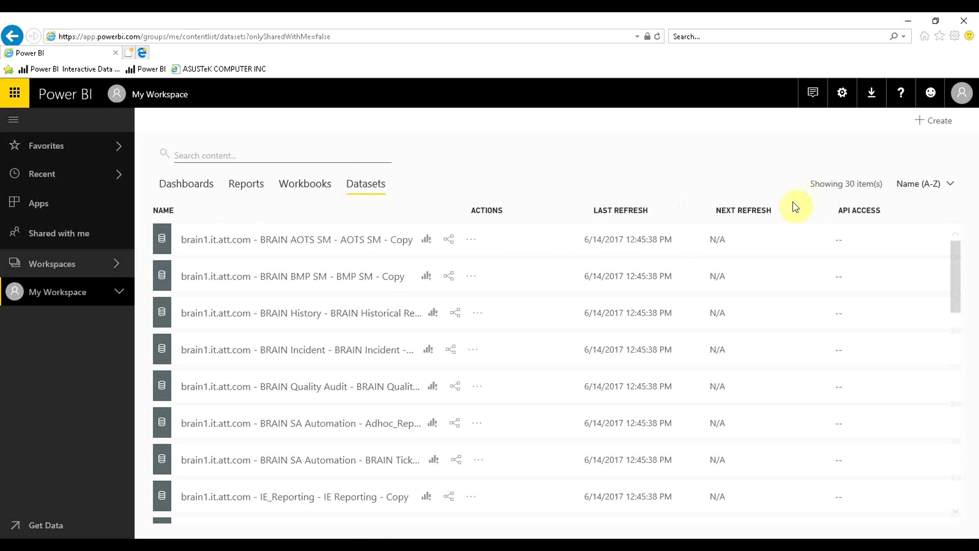
drag(955, 257, 975, 372)
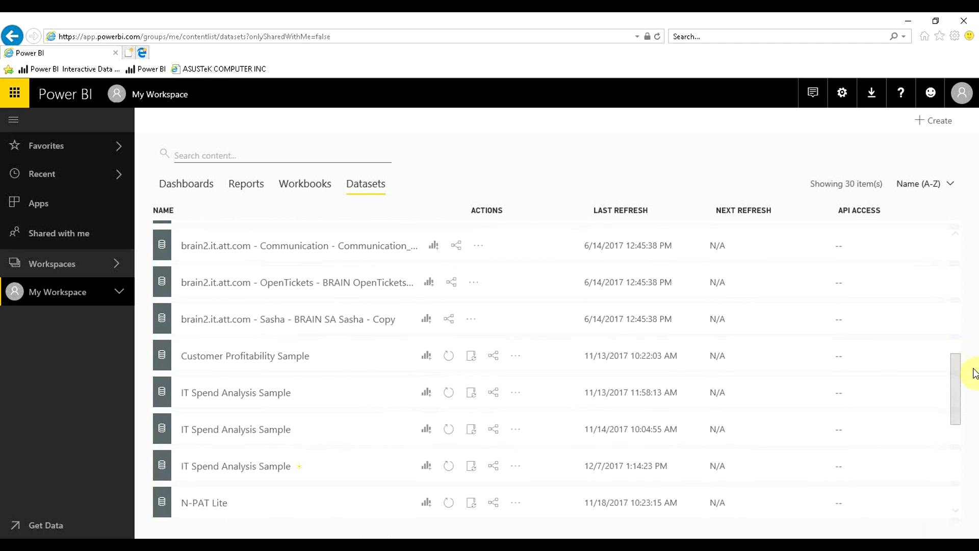
scroll(536, 415, down, 2)
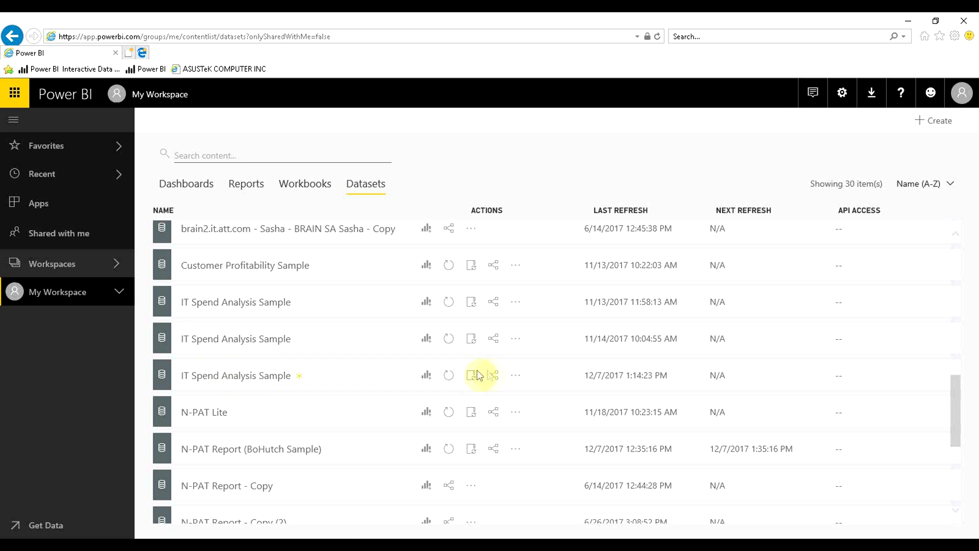
click(427, 378)
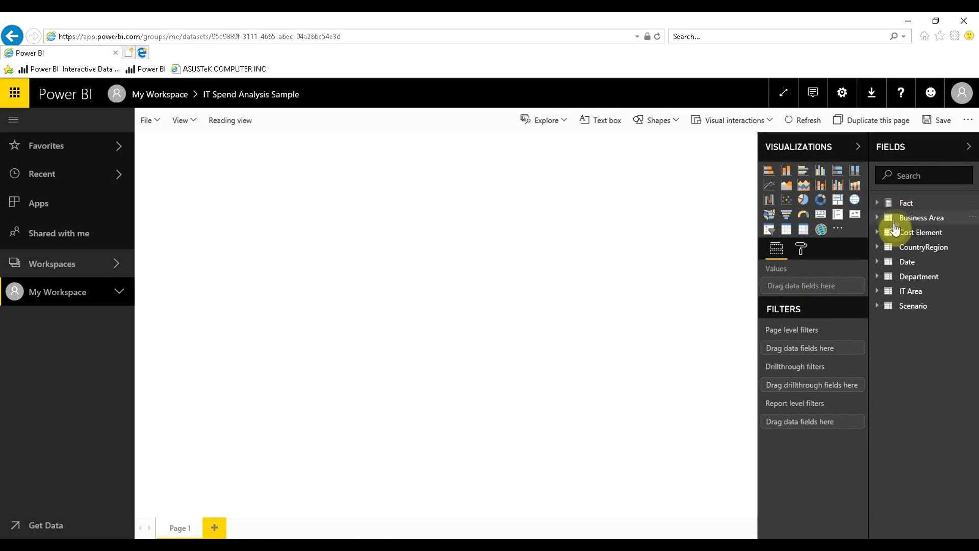
- Create a column chart of the Fact table's Var Plan % and make it wider and slightly shorter
click(886, 203)
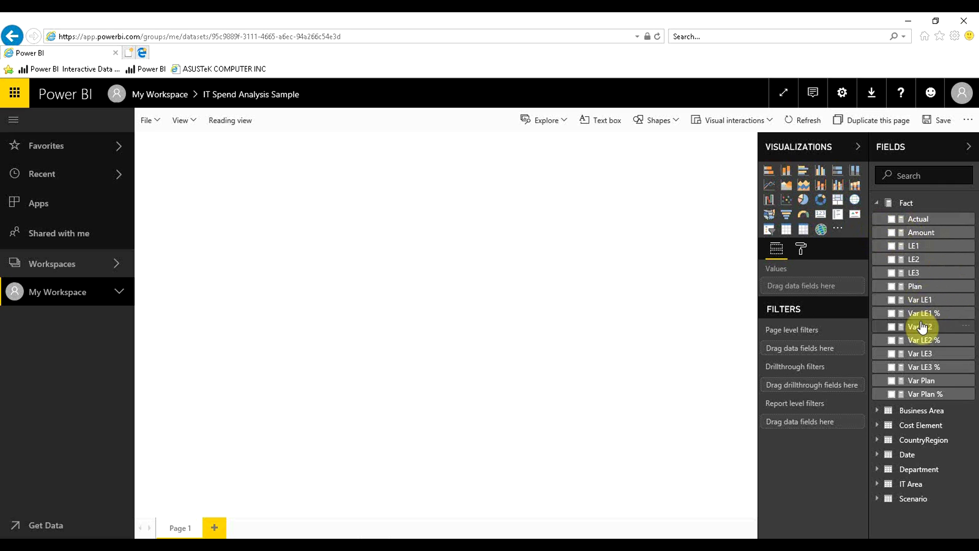
click(891, 394)
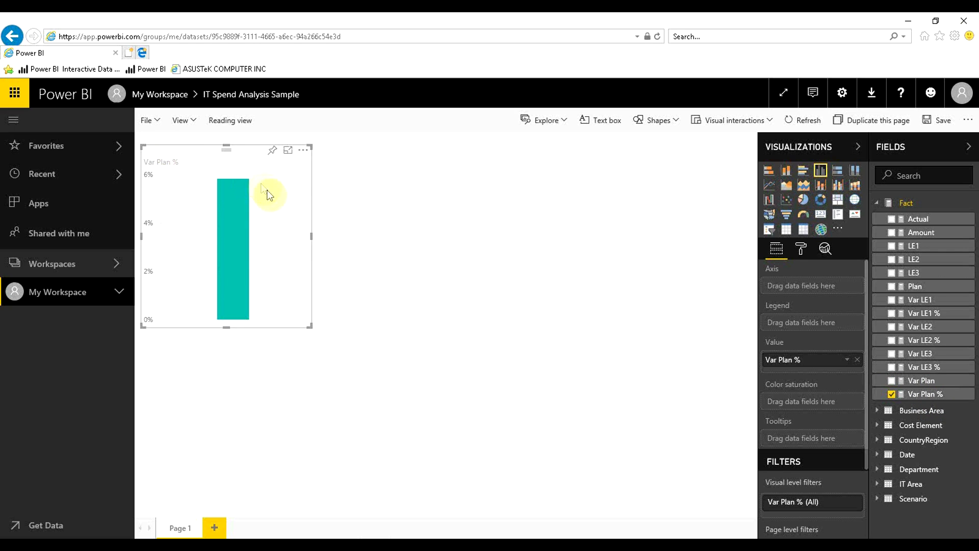
drag(311, 237, 437, 245)
drag(438, 327, 409, 305)
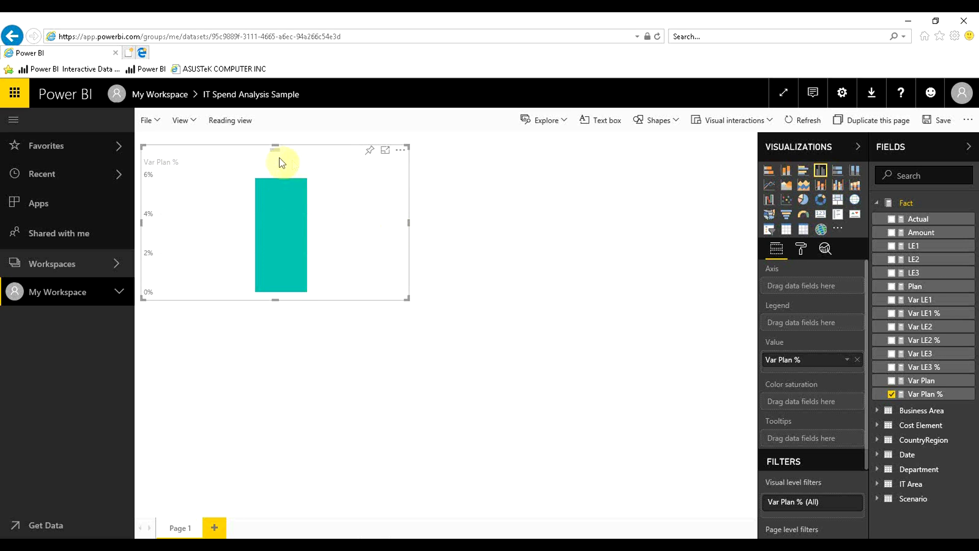
drag(229, 164, 561, 327)
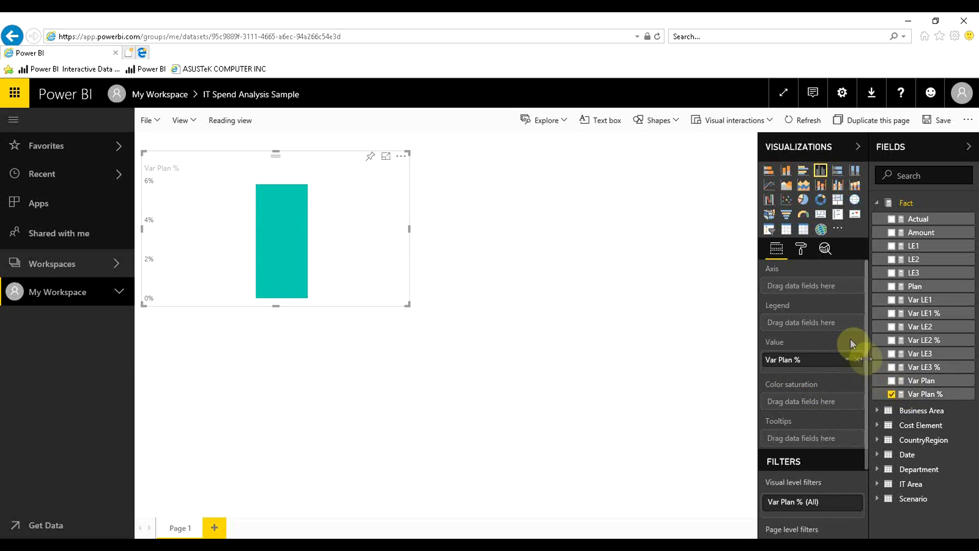
mouse_move(291, 226)
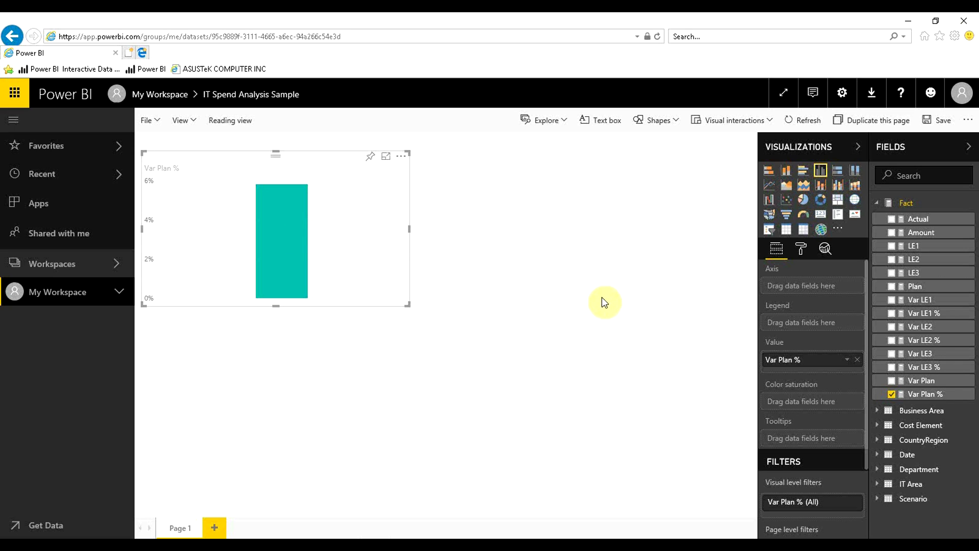
- Break the Var Plan % column chart down by Sales Region and move it slightly lower on the page
click(883, 447)
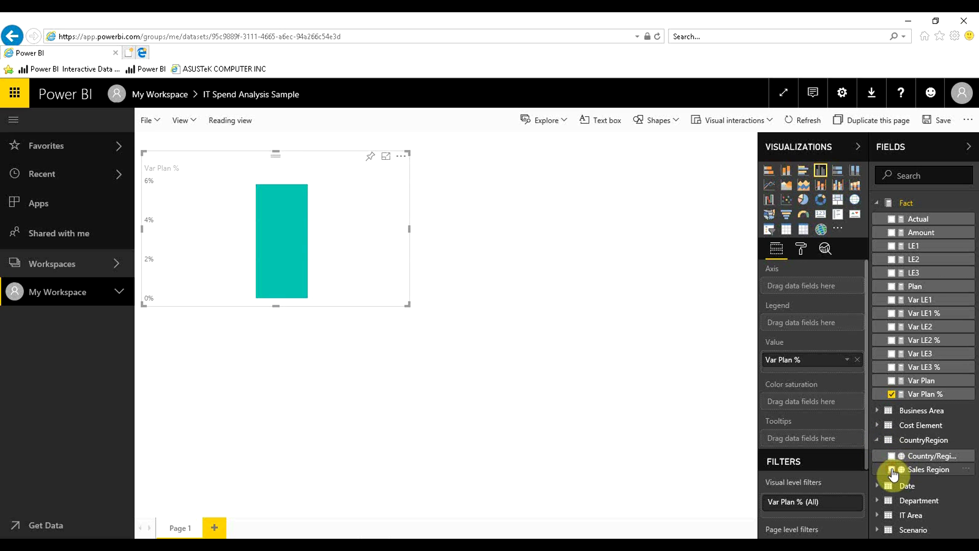
click(892, 471)
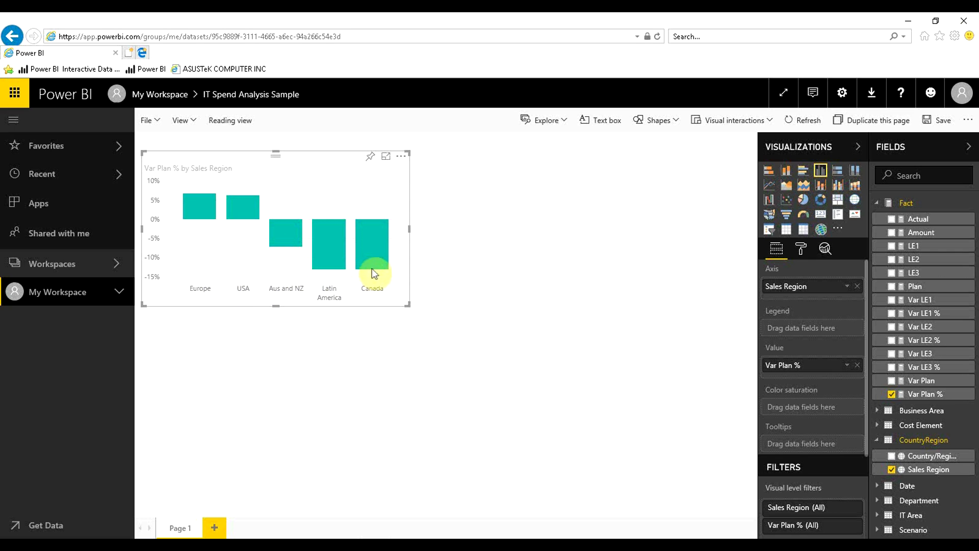
mouse_move(385, 264)
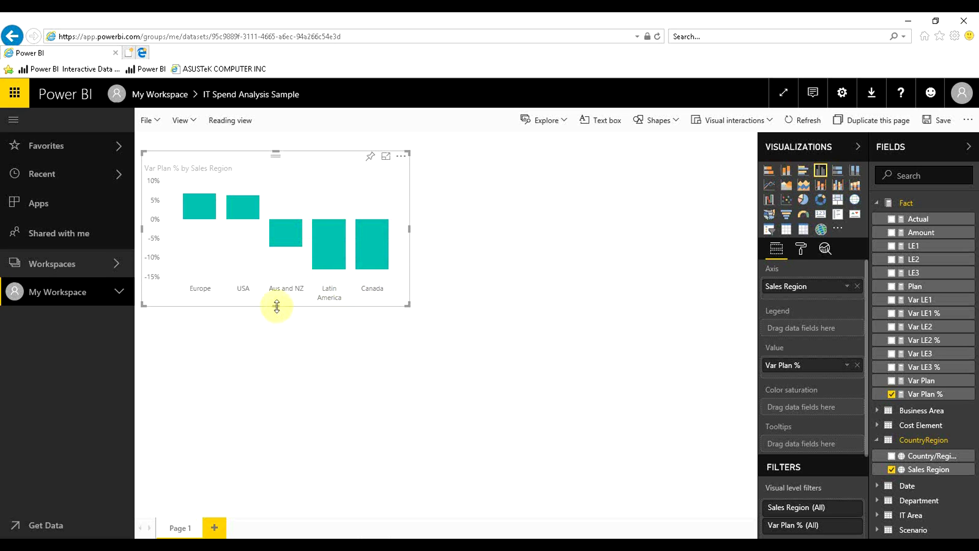
drag(236, 156, 227, 198)
mouse_move(380, 316)
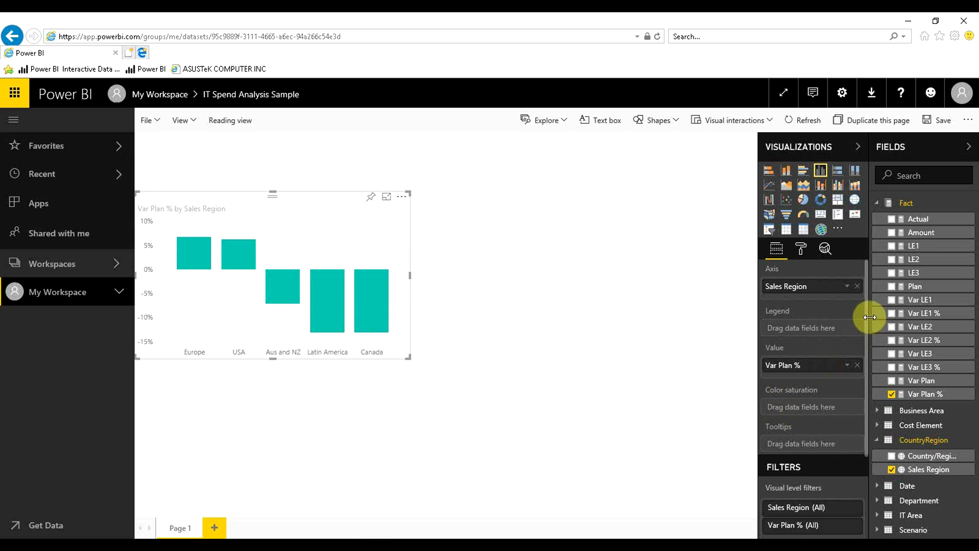
scroll(867, 317, down, 1)
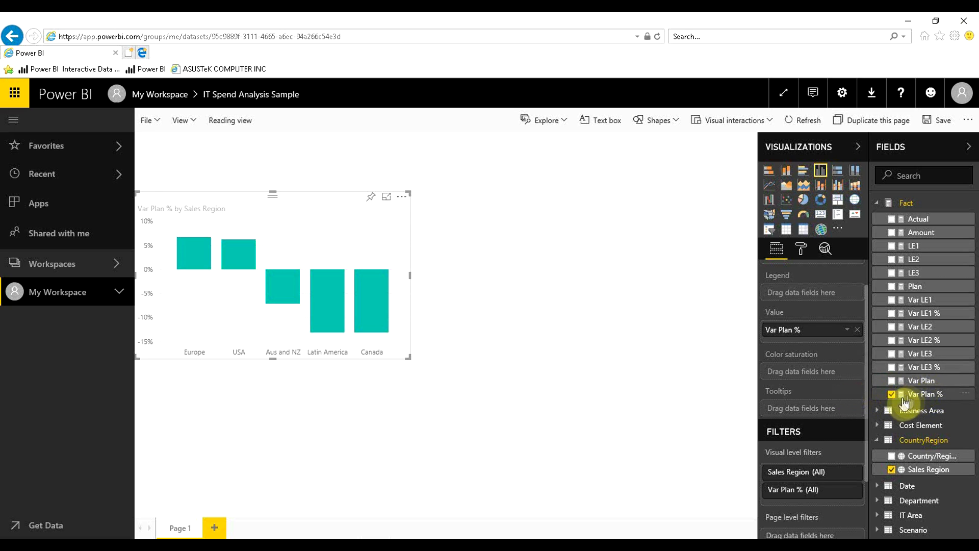
- Create a second Var Plan % chart and place it, widened, in the page's upper right area
click(677, 240)
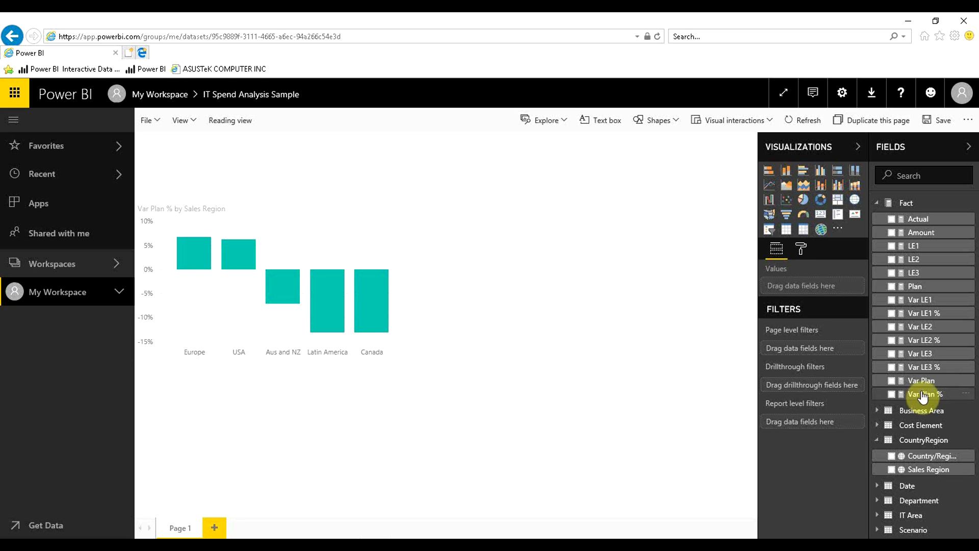
click(893, 395)
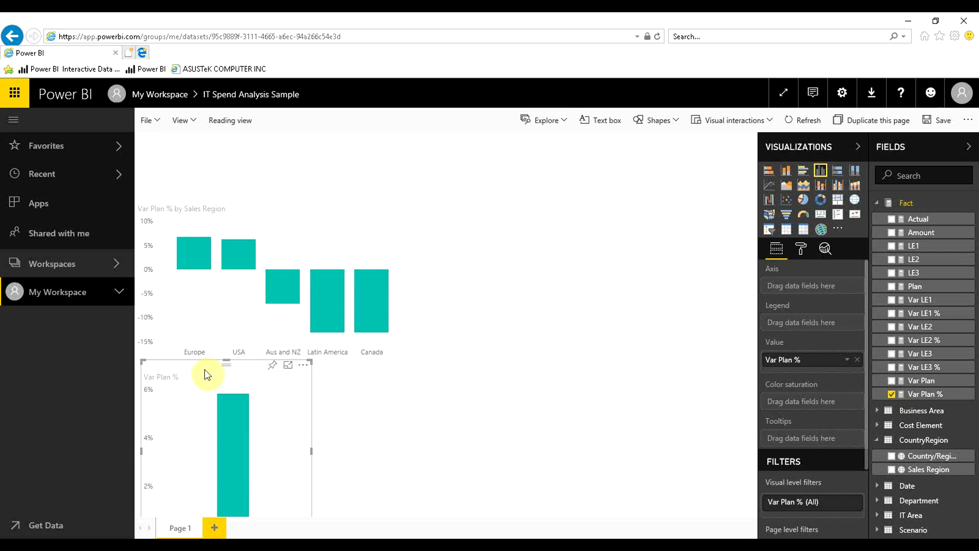
drag(204, 369, 478, 343)
right_click(478, 343)
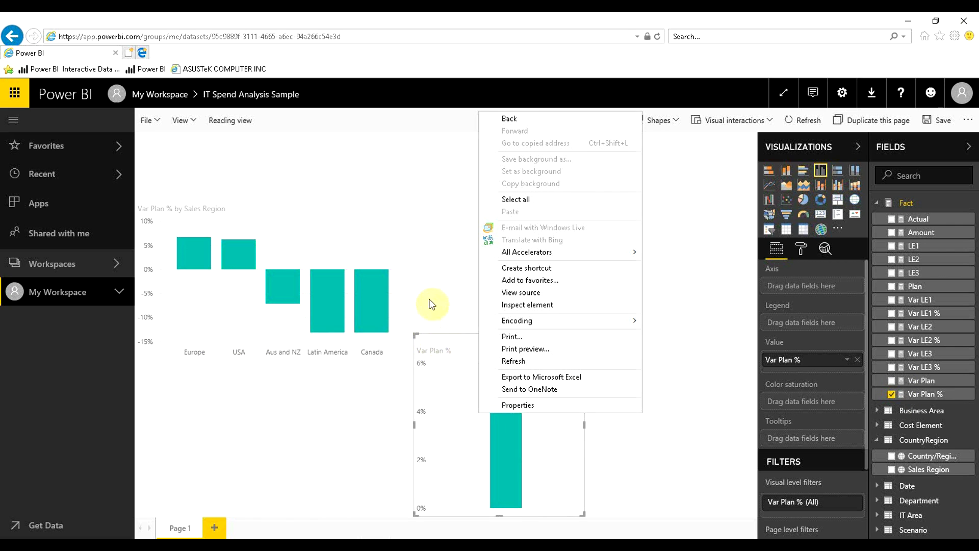
click(435, 274)
drag(475, 341, 655, 174)
drag(586, 231, 494, 229)
click(493, 232)
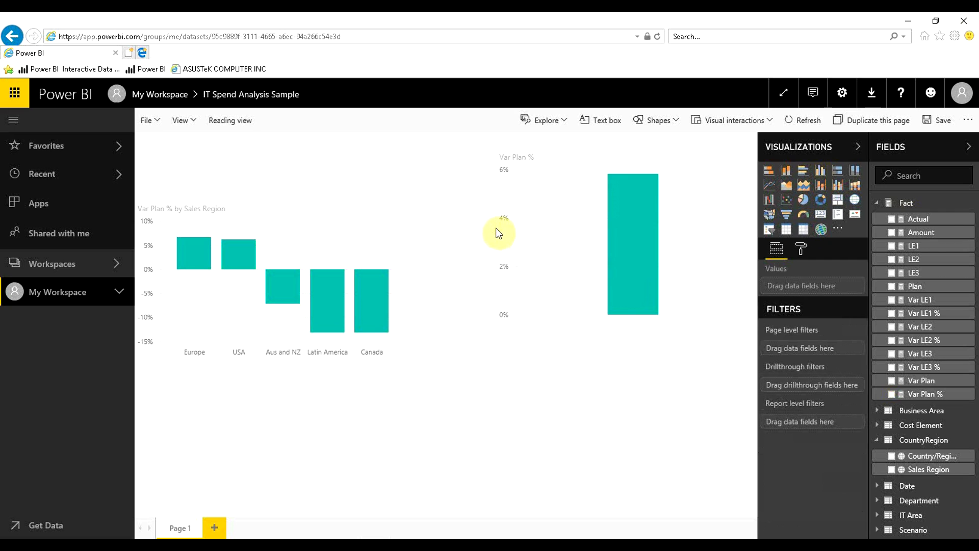
- Add Var Plan to the second chart and convert it to a scatter chart
click(524, 275)
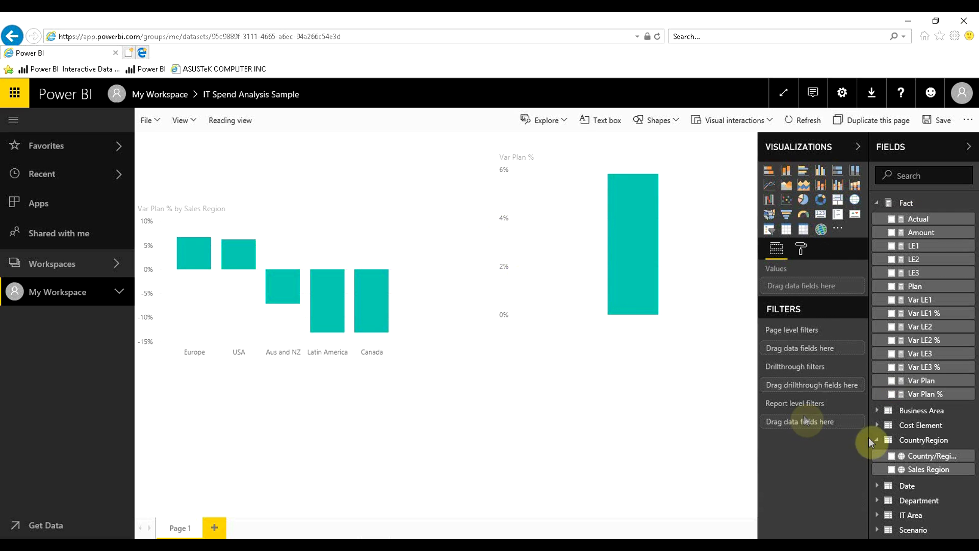
click(893, 380)
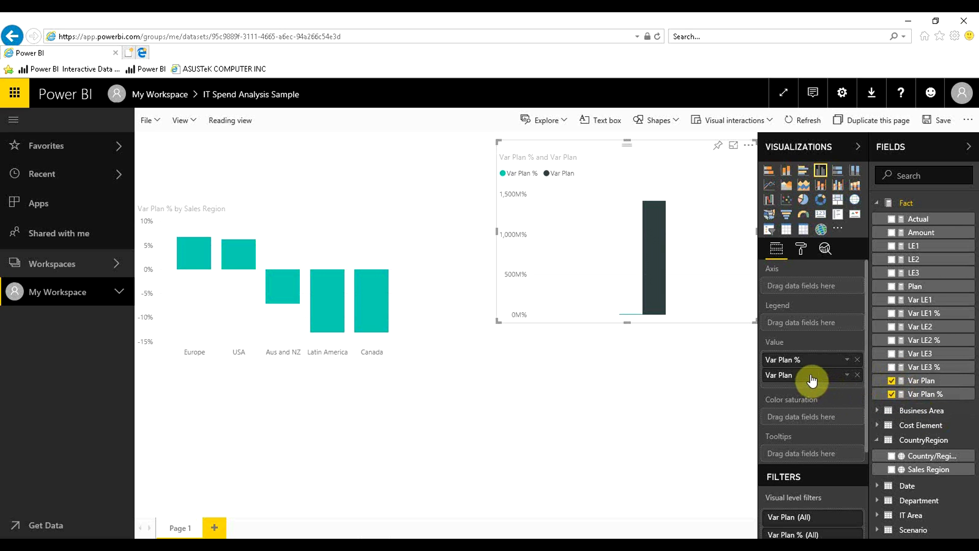
click(665, 154)
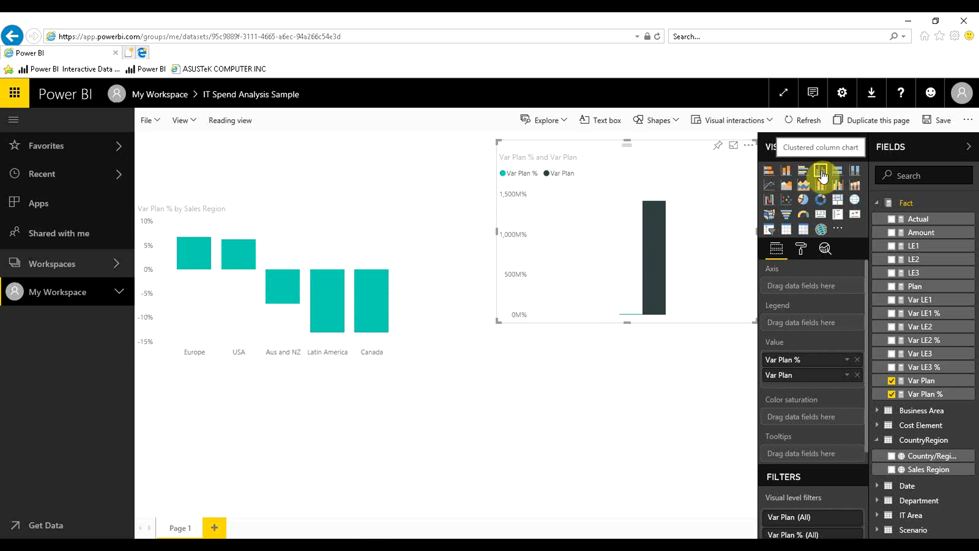
click(787, 204)
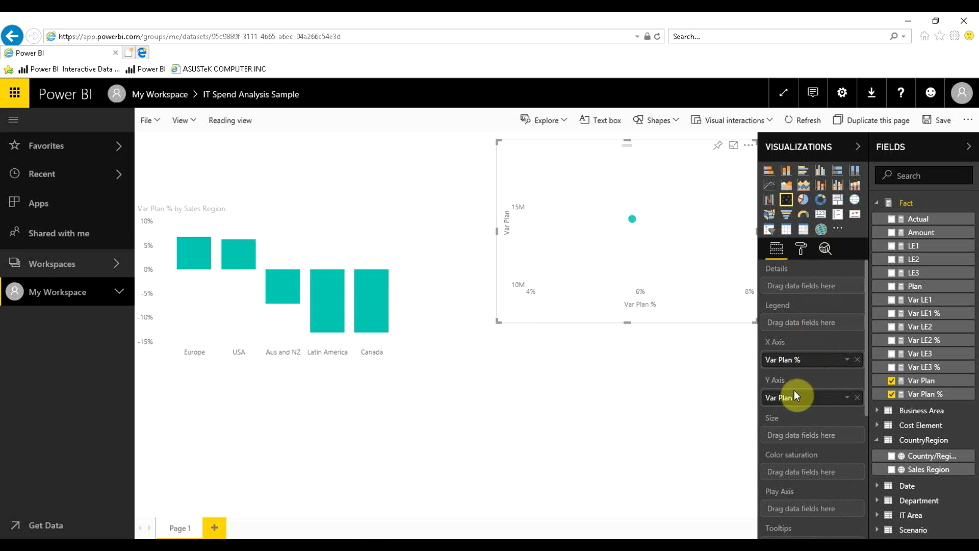
- Rearrange the scatter chart's fields so Var Plan is on the X axis and Var Plan % on the Y axis
drag(809, 361, 808, 405)
click(859, 403)
drag(816, 368, 816, 400)
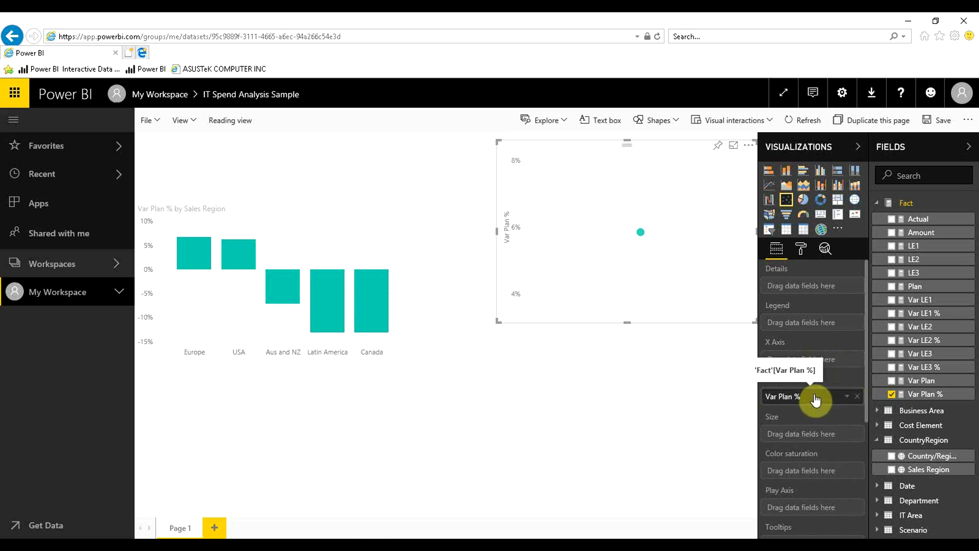
drag(887, 387, 834, 366)
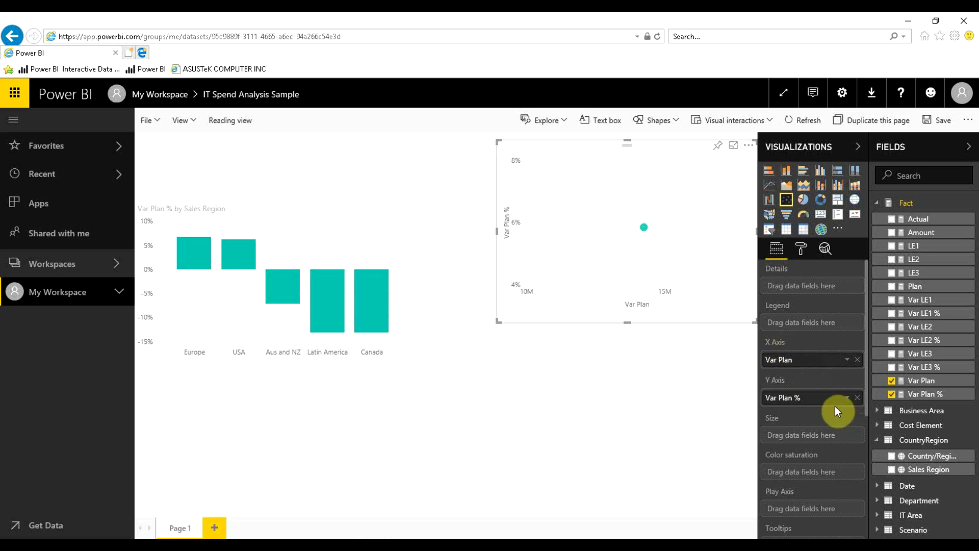
- Use Business Area as the scatter chart's legend and widen the chart toward the column chart
click(877, 411)
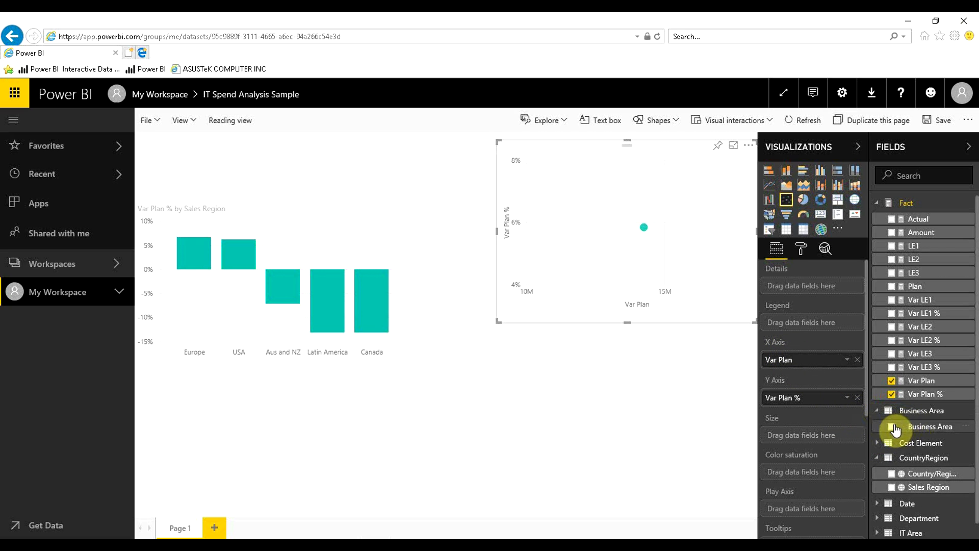
drag(919, 432, 805, 324)
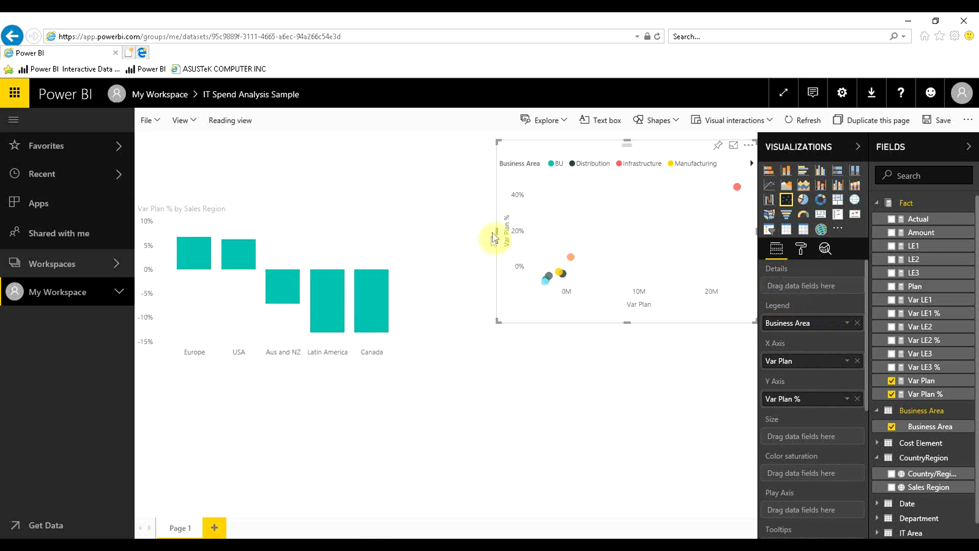
drag(496, 235, 422, 232)
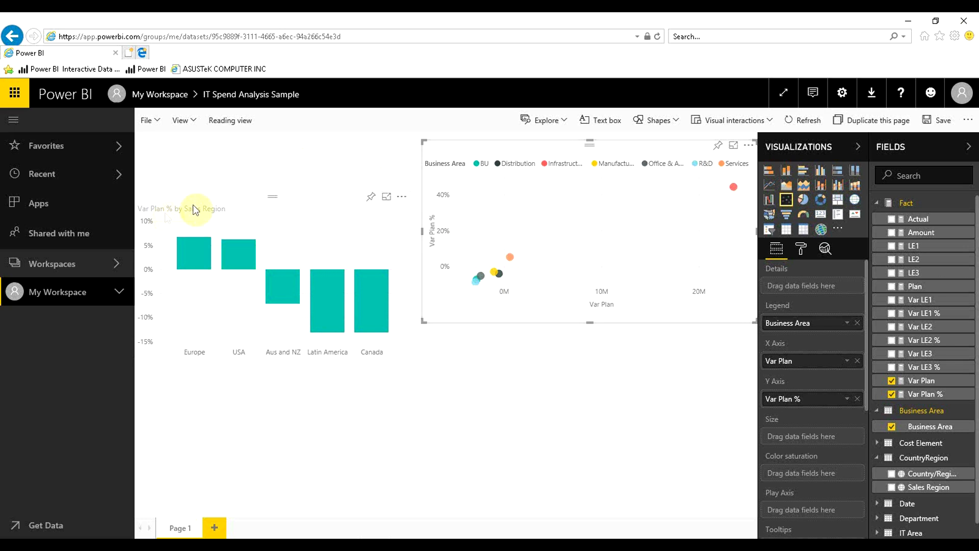
- Set the report page's size type to Custom
click(219, 198)
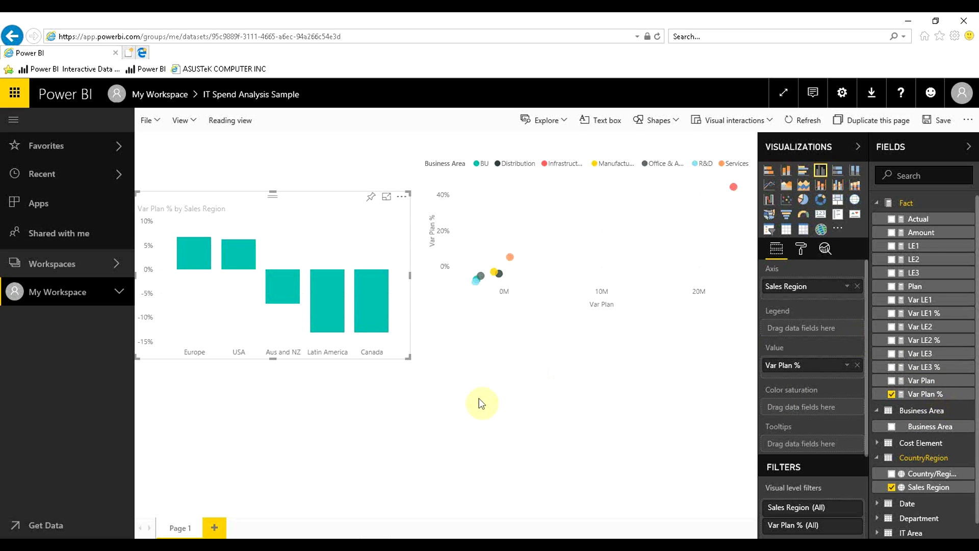
click(584, 384)
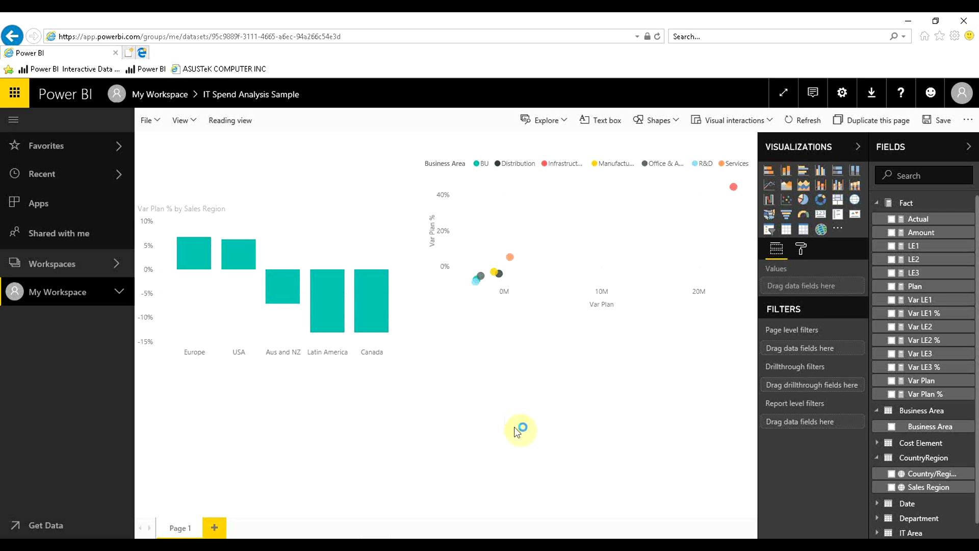
click(803, 250)
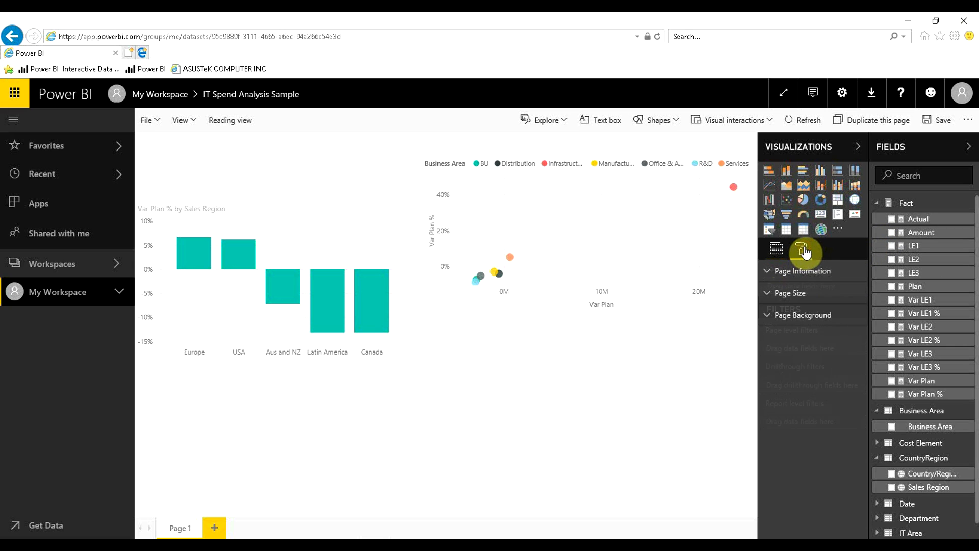
click(774, 296)
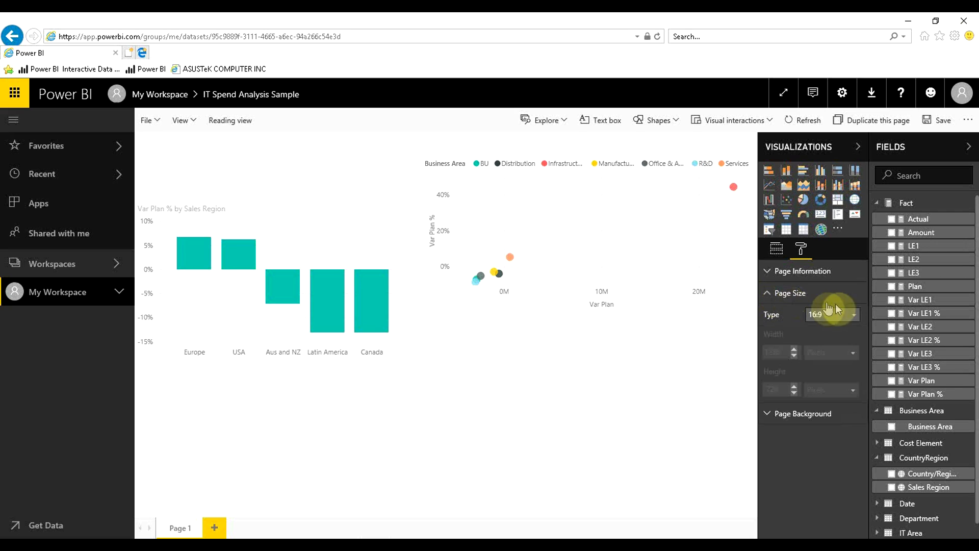
click(855, 314)
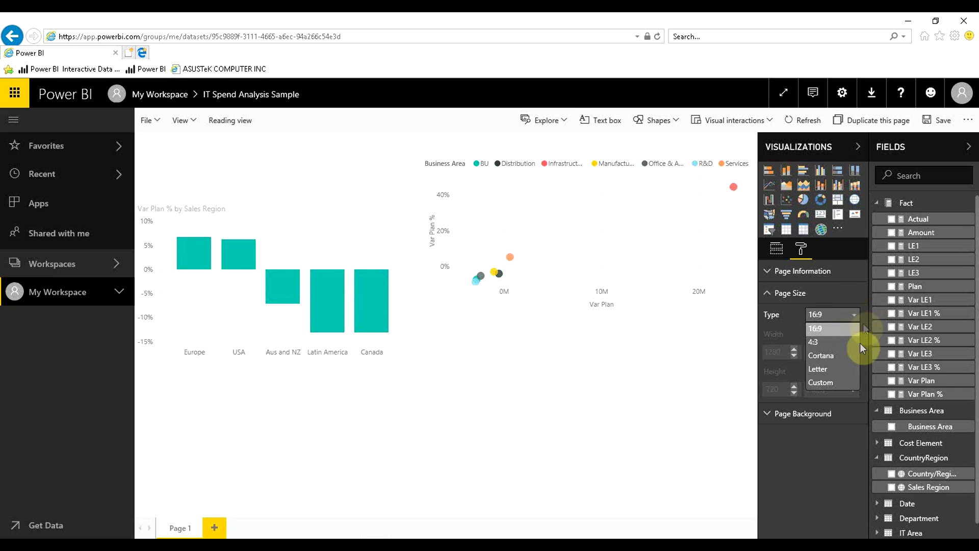
click(837, 381)
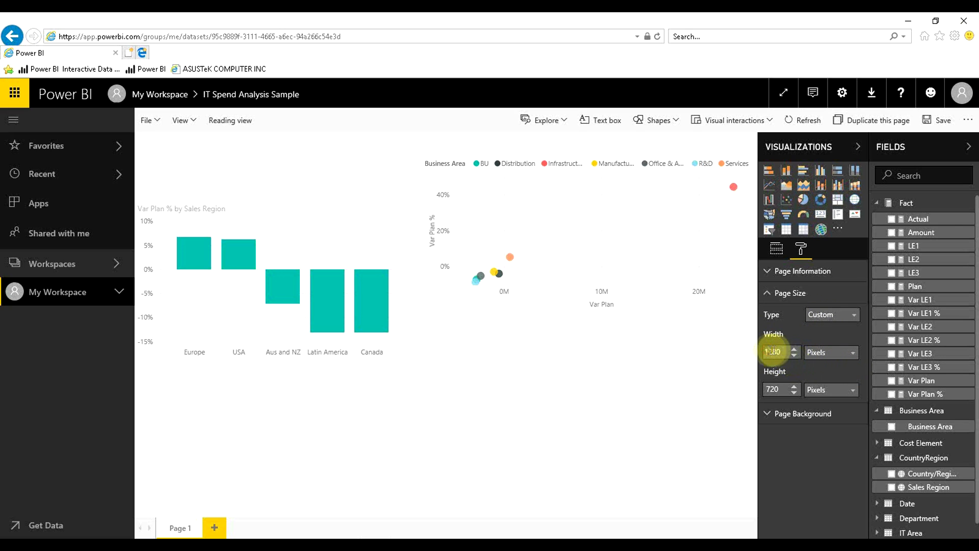
- Try custom page widths of 280 and 2280 pixels and a height of 1720 pixels, and restore the page to 1280 by 720 pixels
key(BackSpace)
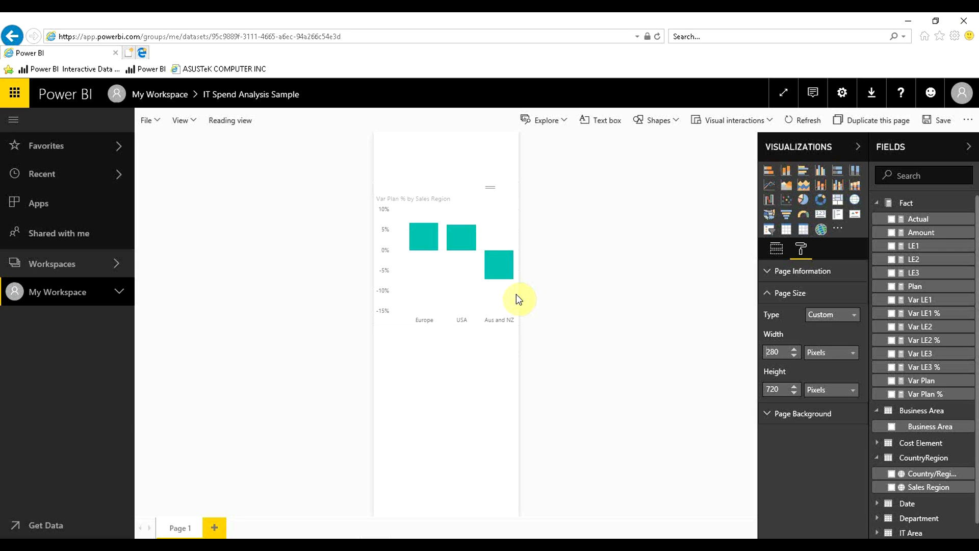
text(2)
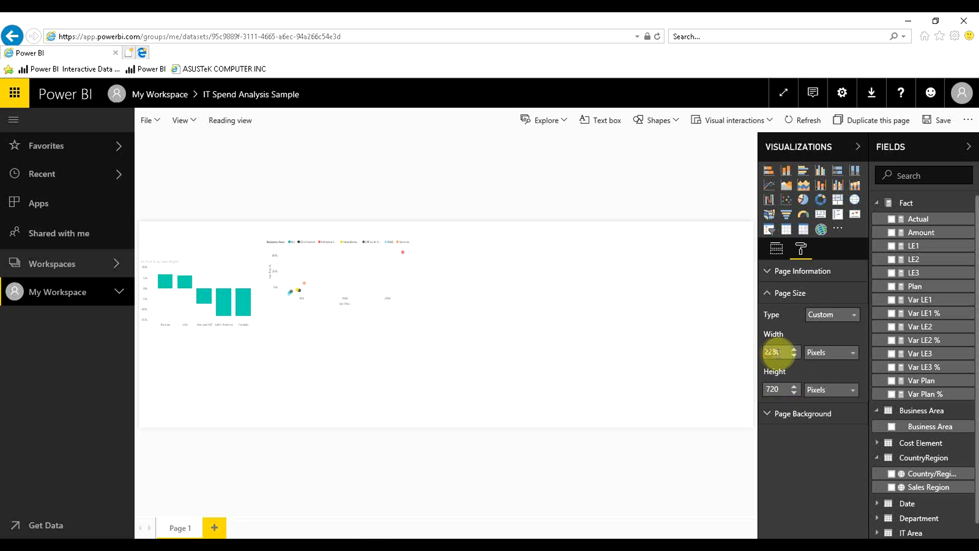
key(BackSpace)
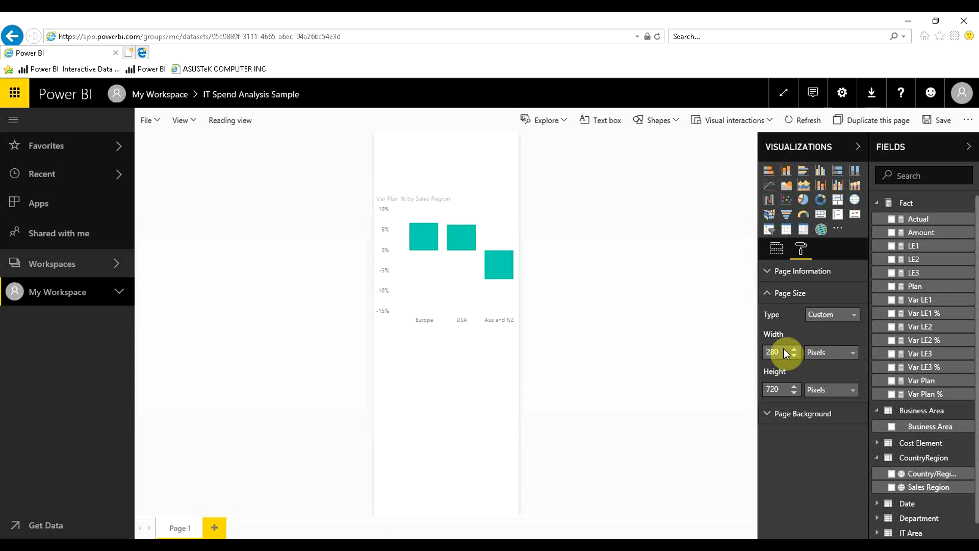
text(1)
click(775, 389)
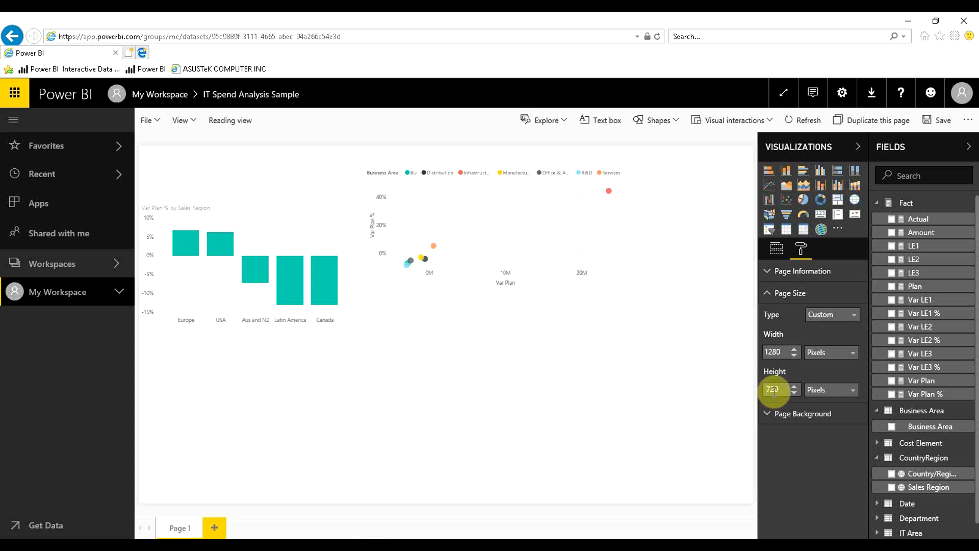
text(1)
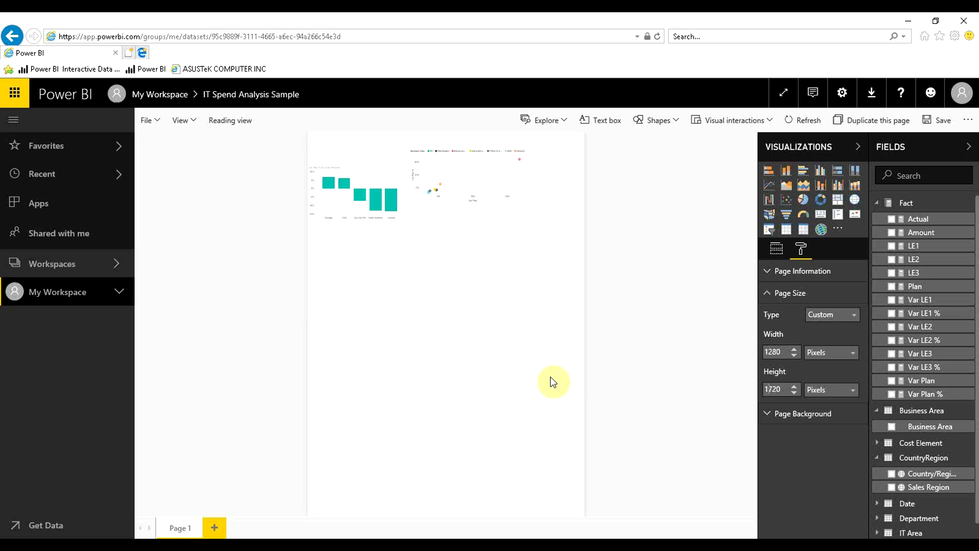
key(BackSpace)
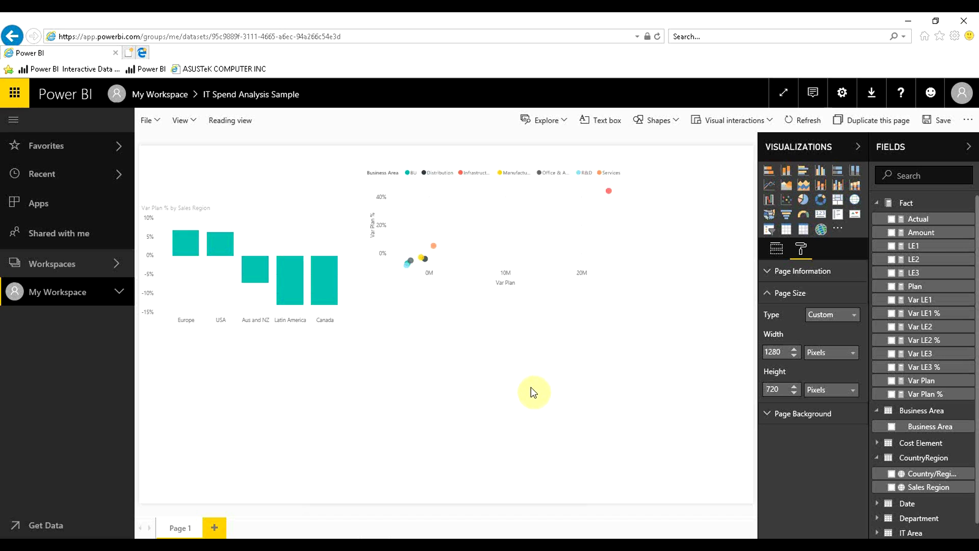
click(766, 293)
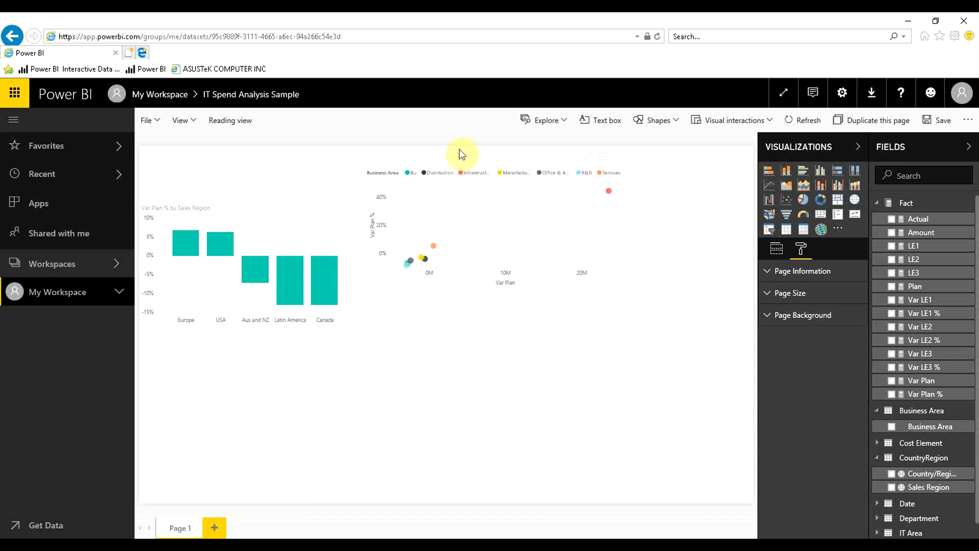
- Widen the column chart and shift the scatter chart away from it, stretching the scatter chart to the page's right edge
drag(456, 162, 498, 171)
click(357, 245)
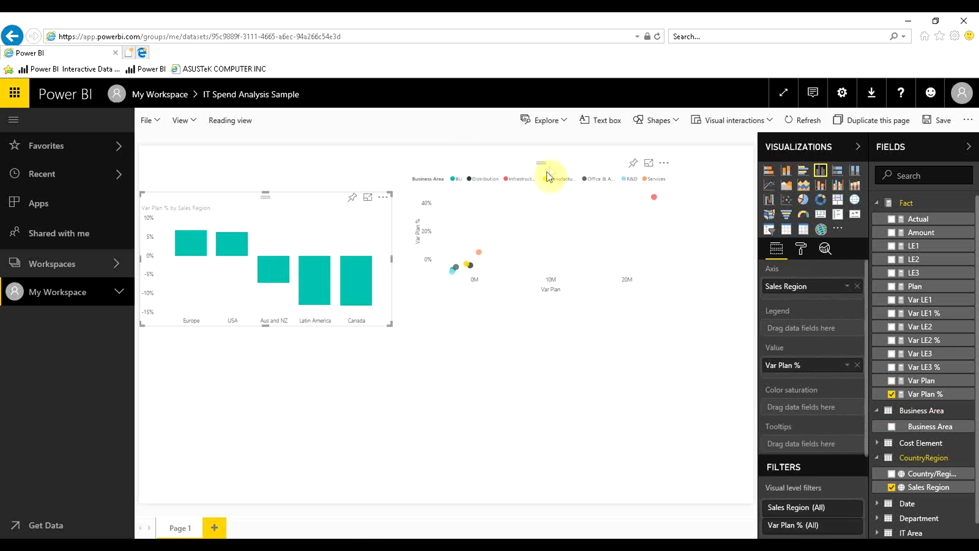
drag(576, 165, 629, 164)
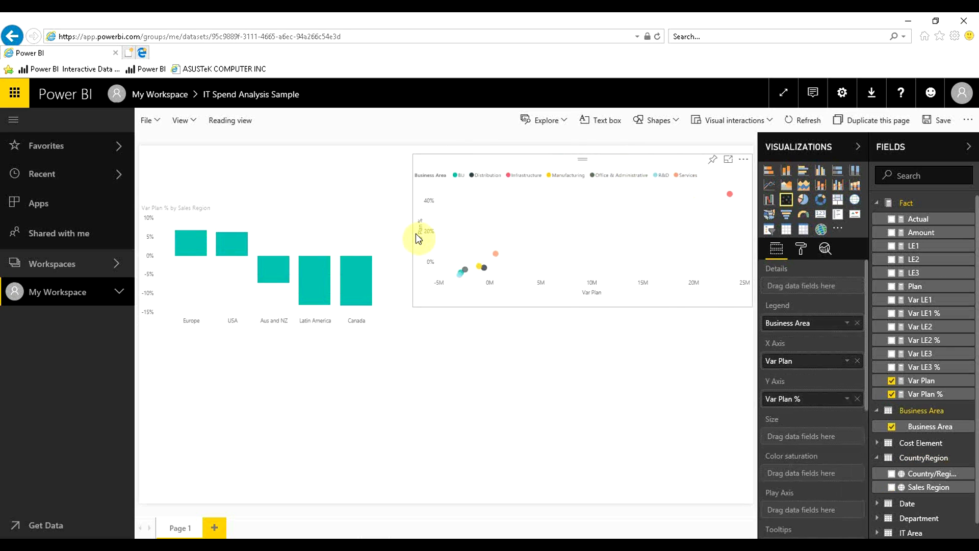
drag(418, 234, 414, 235)
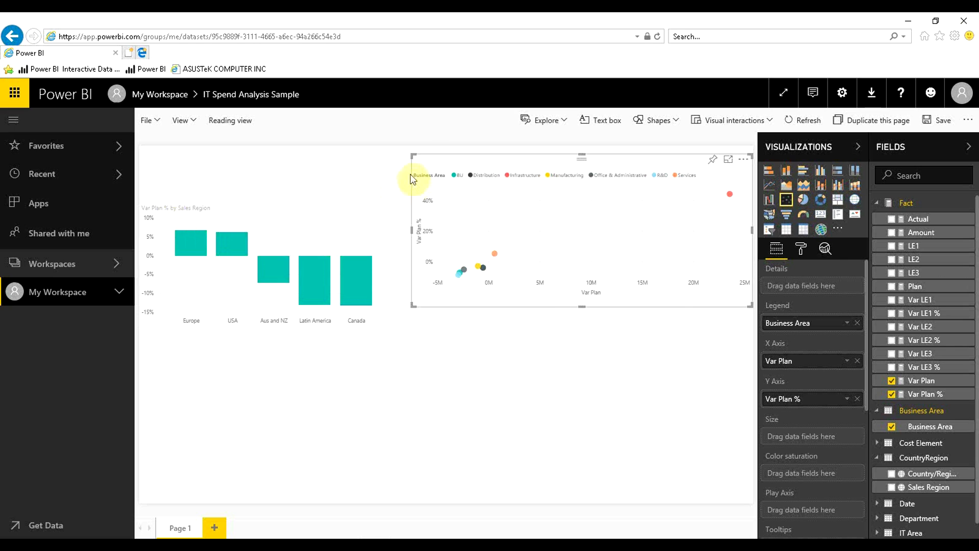
- Make the scatter chart taller and use Actual as its bubble Size
drag(555, 307, 556, 338)
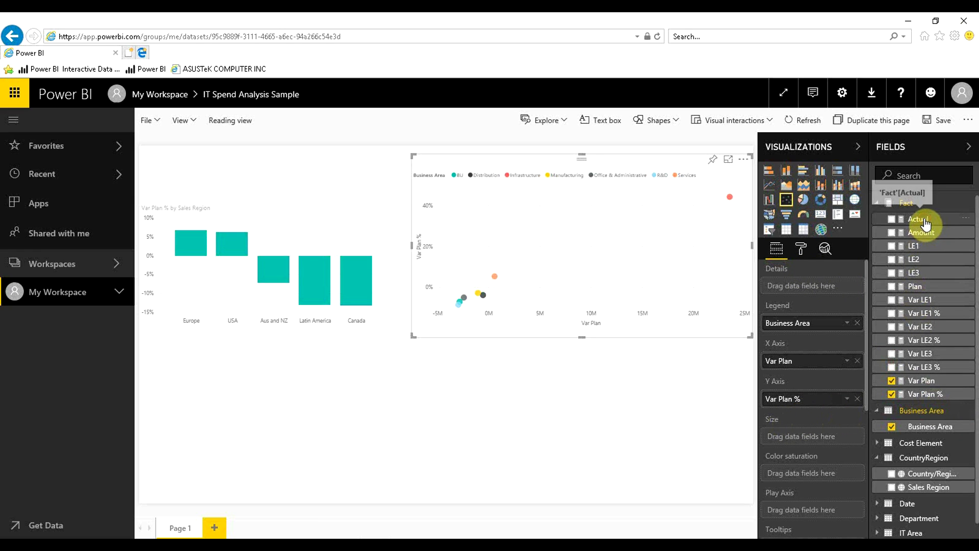
drag(922, 220, 818, 444)
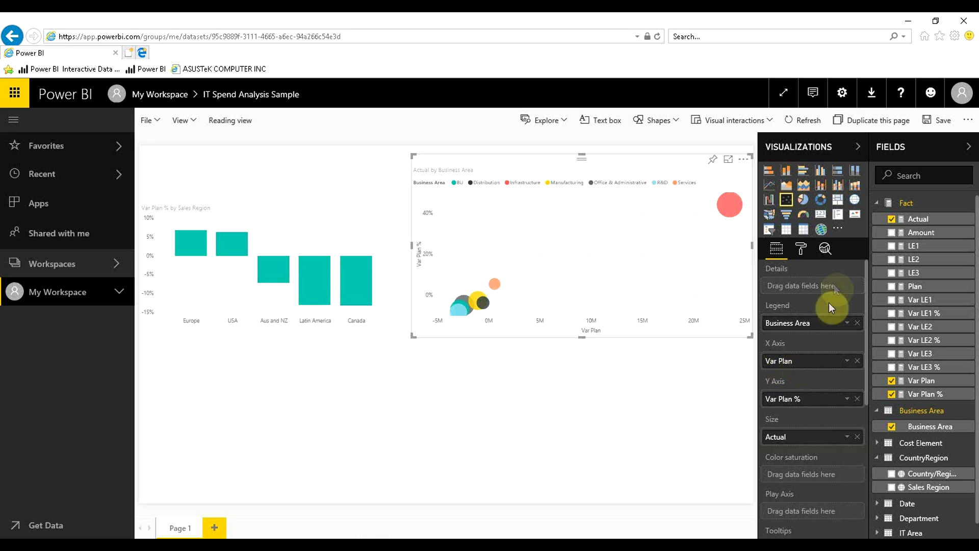
- Review the scatter chart's formatting options for Legend, X-Axis and Y-Axis, and return to its field settings
click(801, 248)
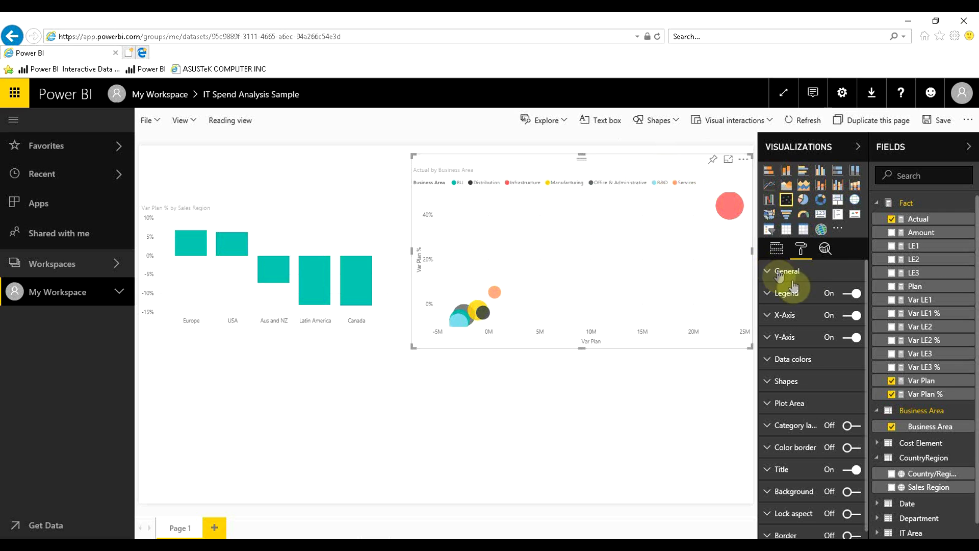
scroll(819, 377, down, 1)
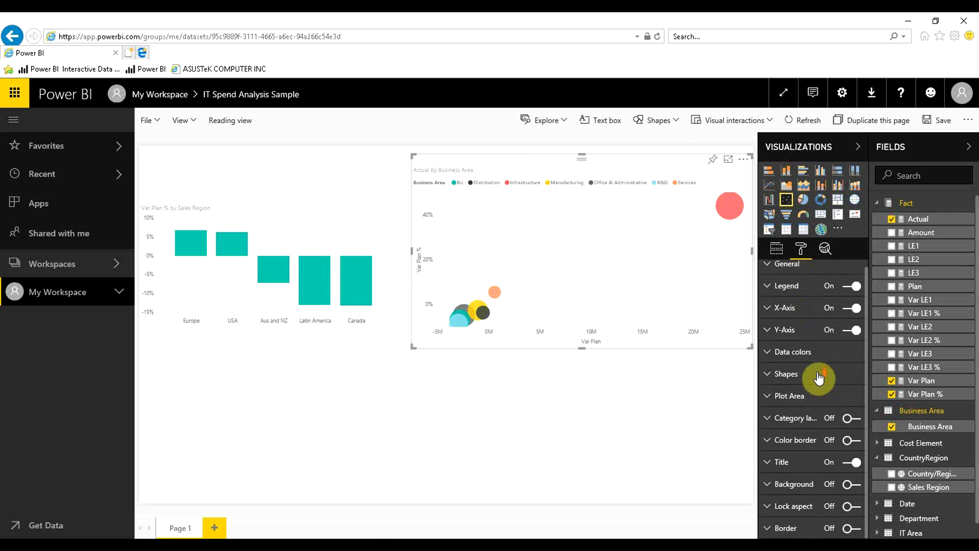
scroll(817, 374, up, 1)
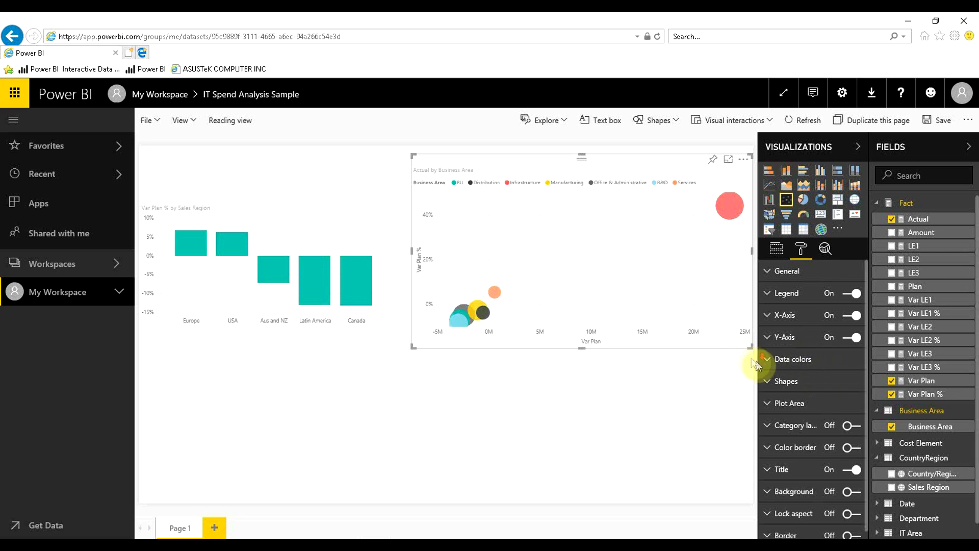
scroll(778, 363, down, 1)
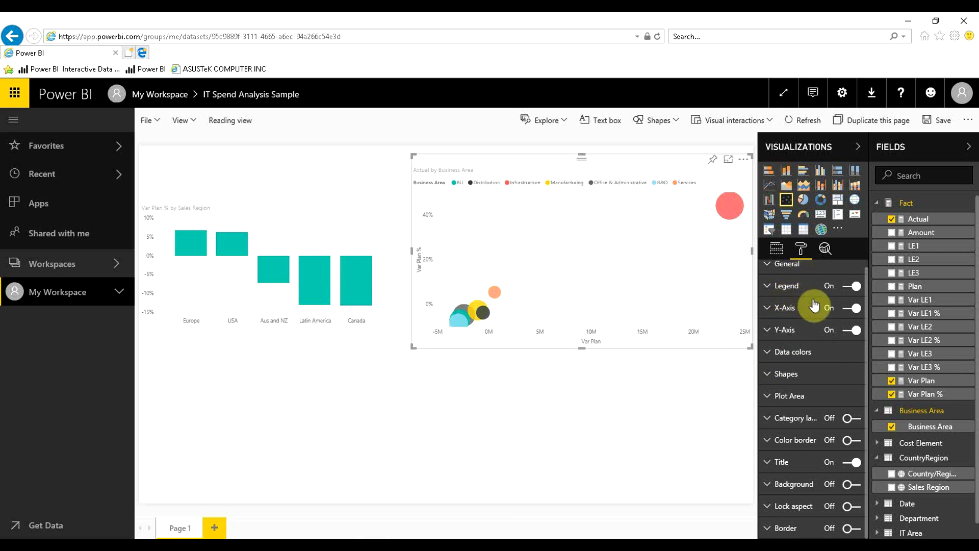
click(775, 291)
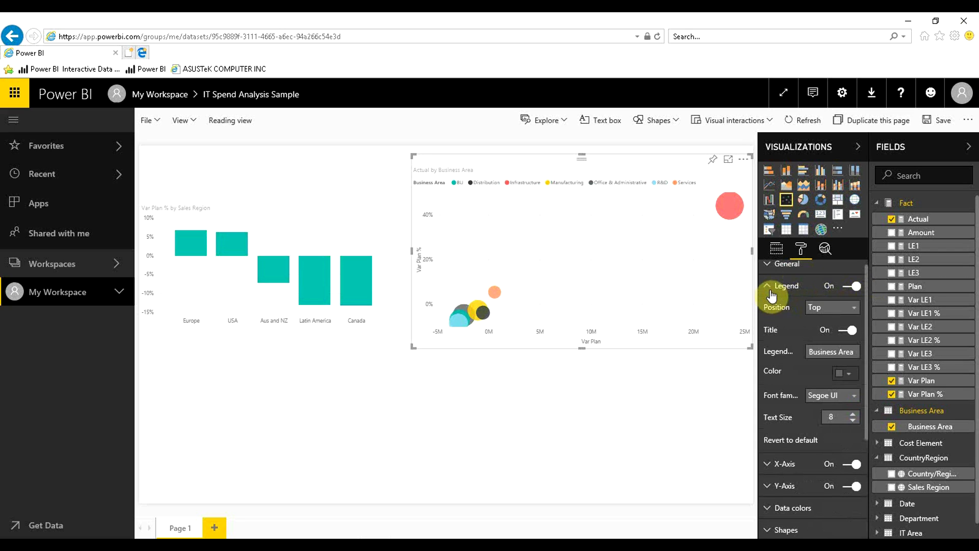
click(771, 292)
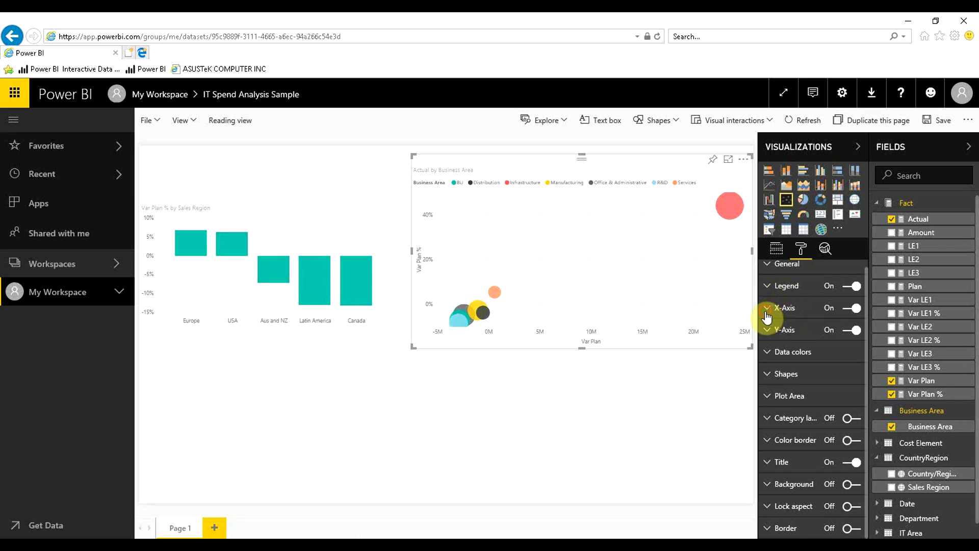
click(769, 312)
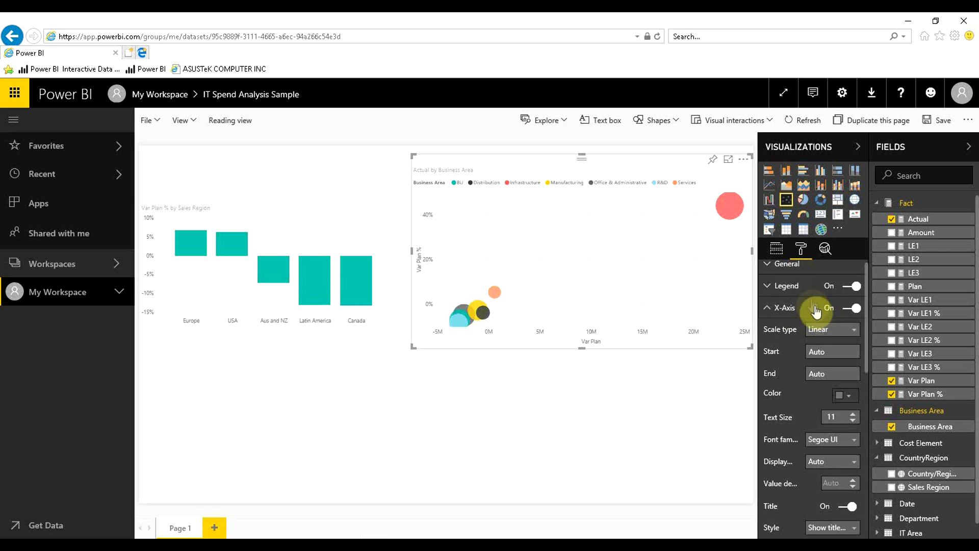
click(768, 308)
click(767, 330)
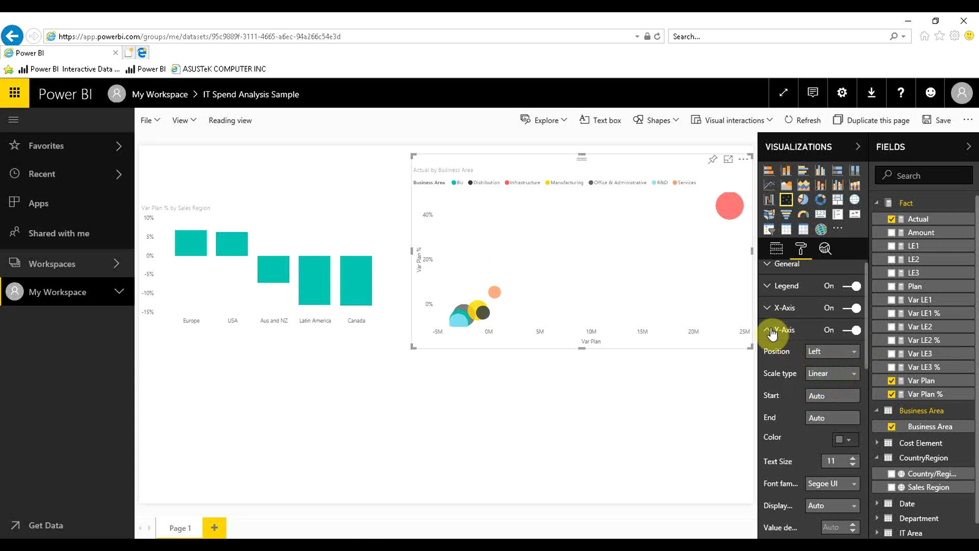
click(782, 332)
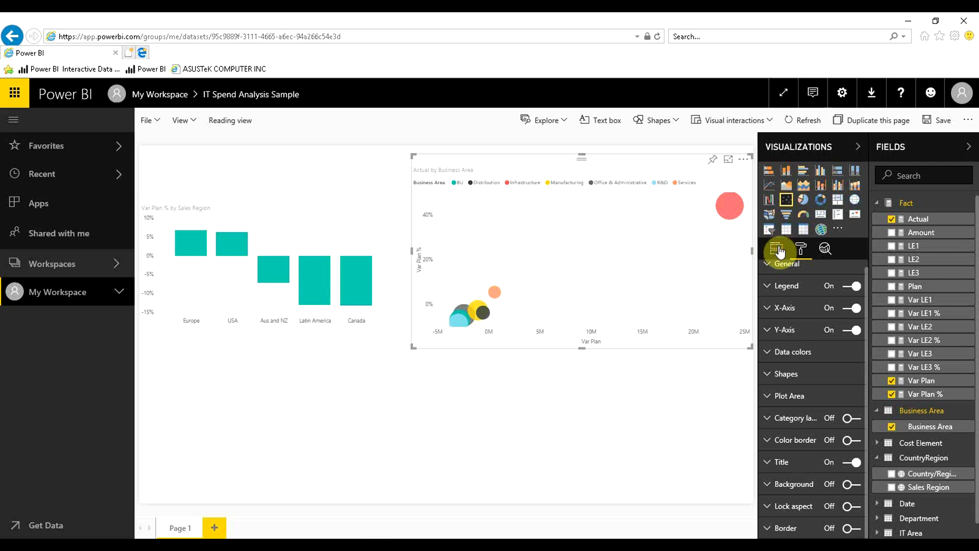
click(777, 249)
- Examine the data export options for the scatter chart and cancel the export
click(743, 161)
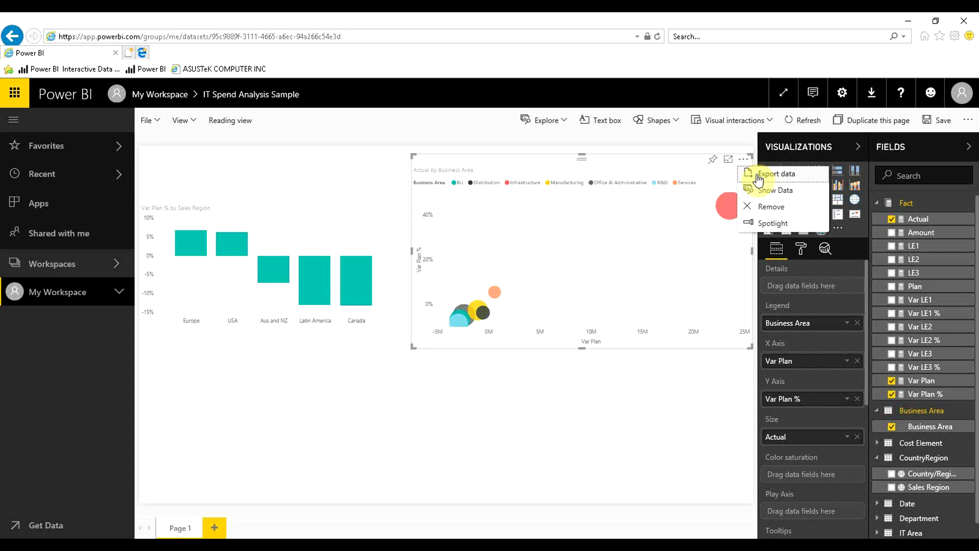
click(789, 176)
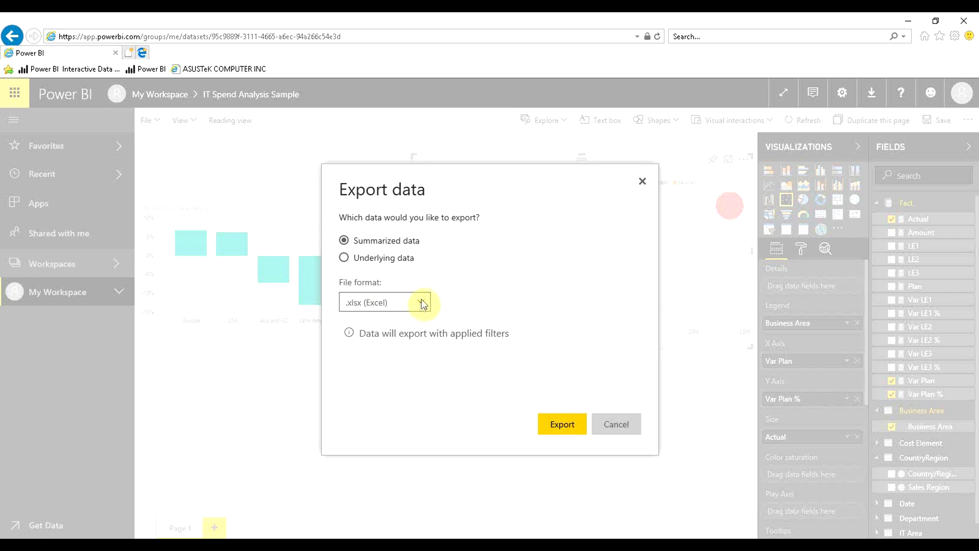
click(624, 427)
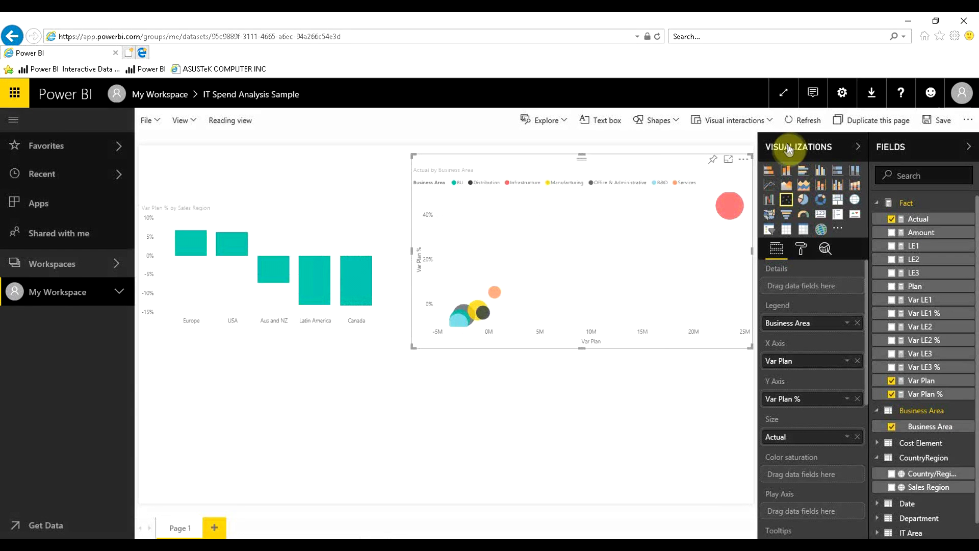
- View the data table behind the scatter chart and return to the report page
click(744, 159)
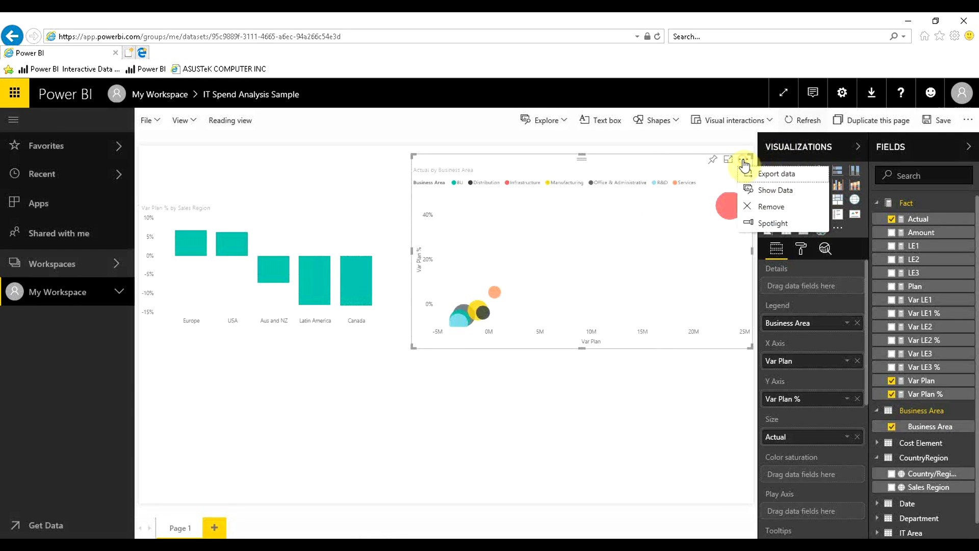
click(775, 191)
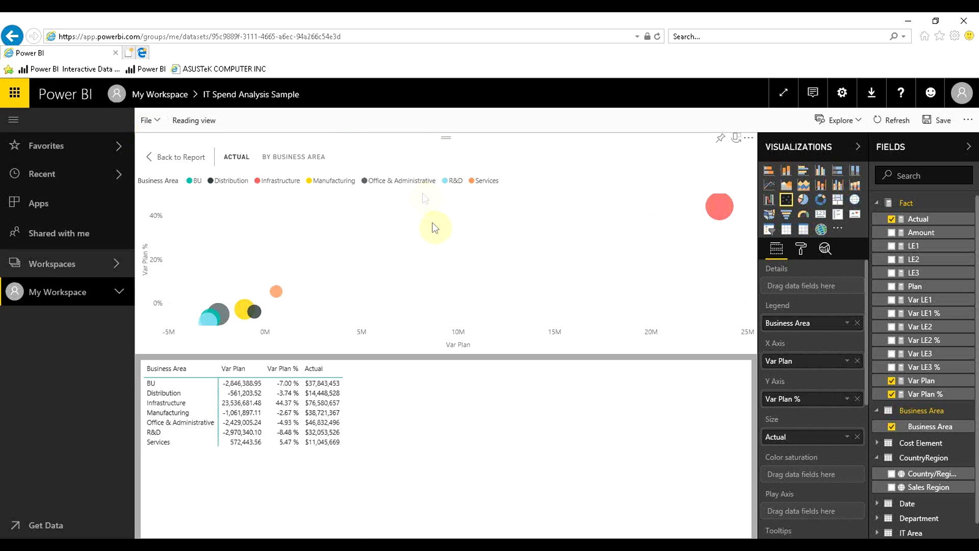
click(153, 159)
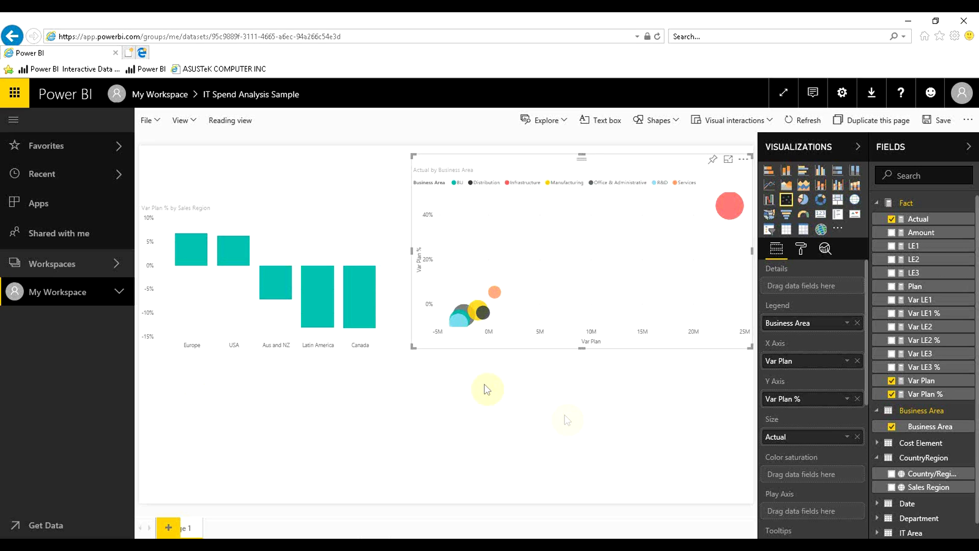
- Add a line chart in the empty area beneath the column chart and widen it to about the column chart's width
click(434, 414)
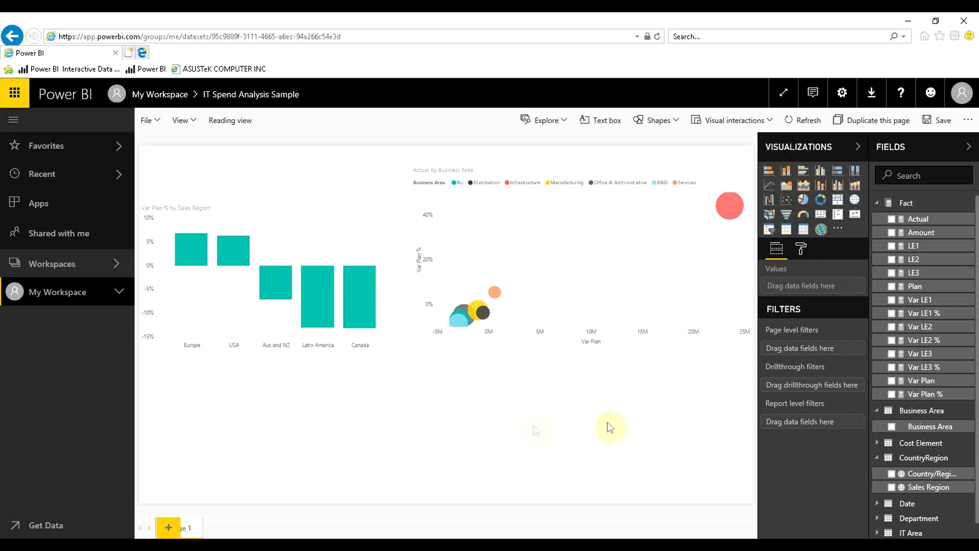
click(770, 186)
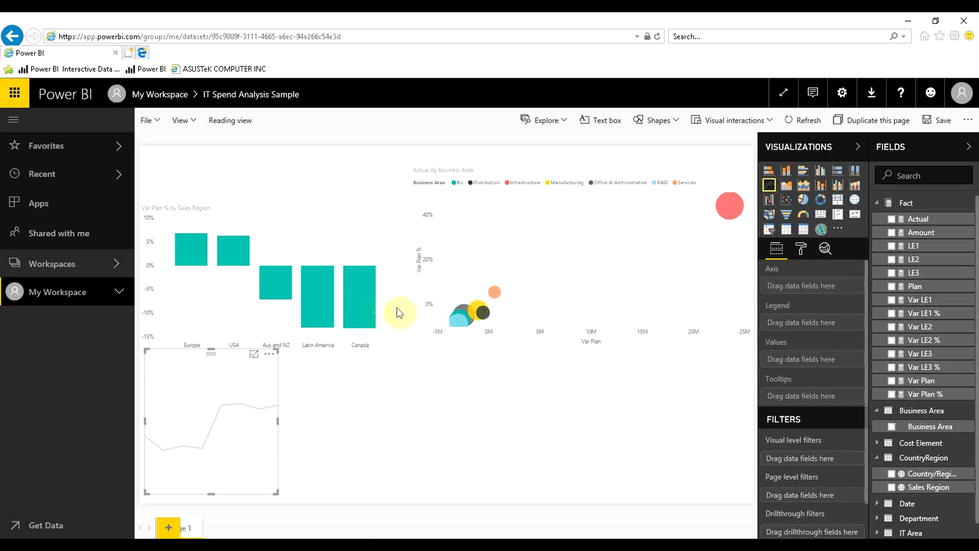
drag(185, 368, 181, 376)
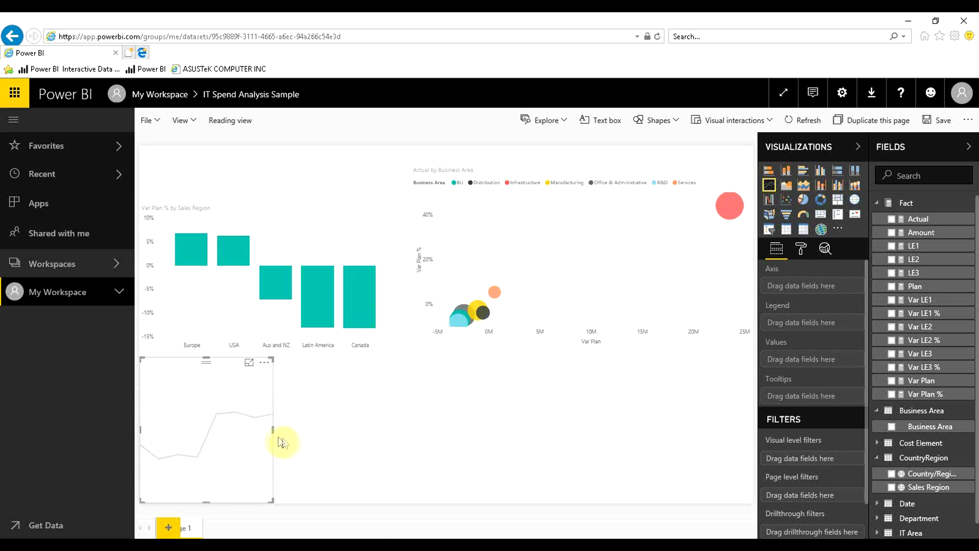
drag(273, 430, 397, 435)
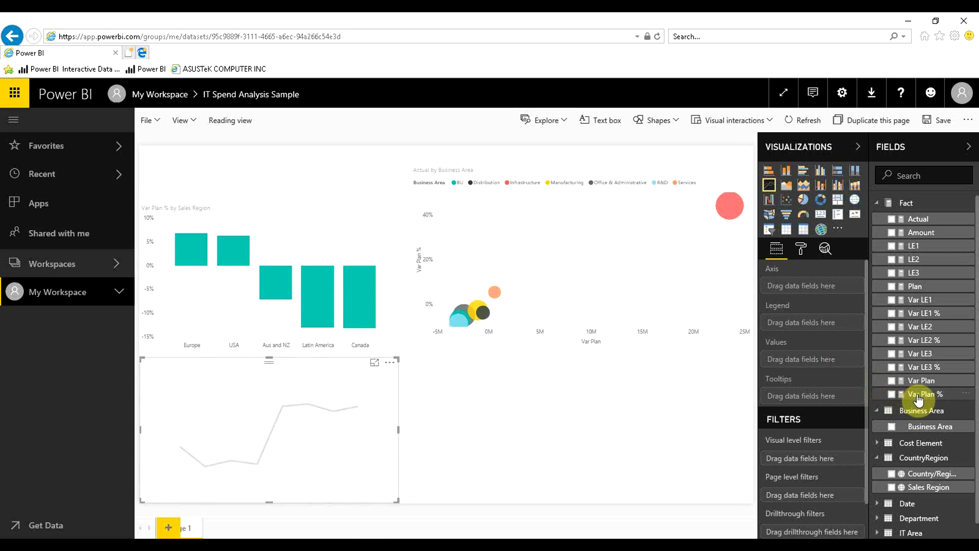
- Plot Var Plan % by Date in the line chart, using Date from the Date table as the axis
drag(918, 400, 306, 402)
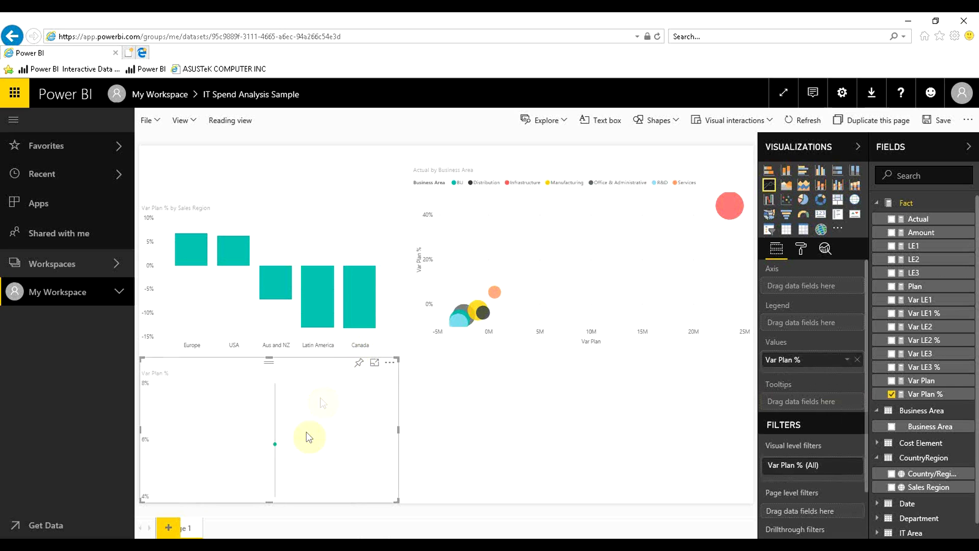
mouse_move(306, 400)
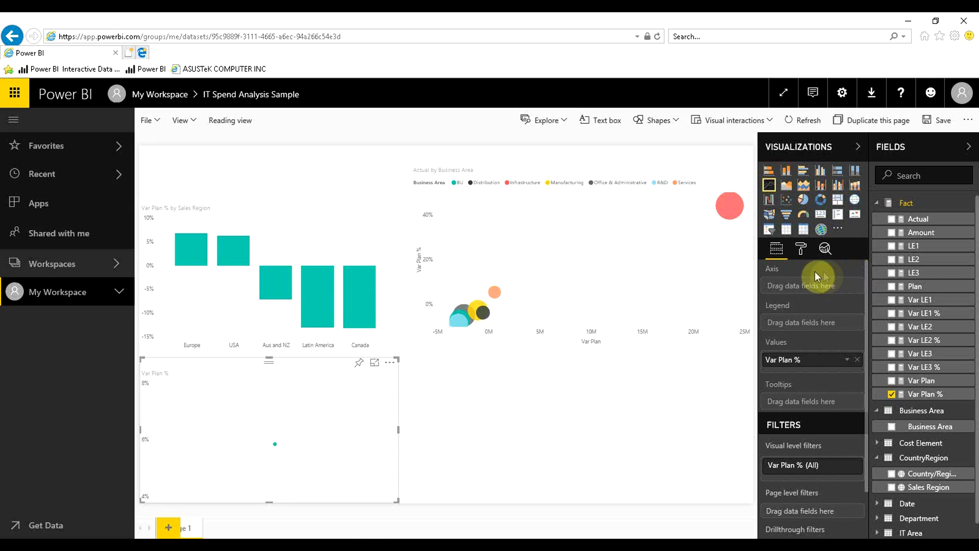
click(878, 504)
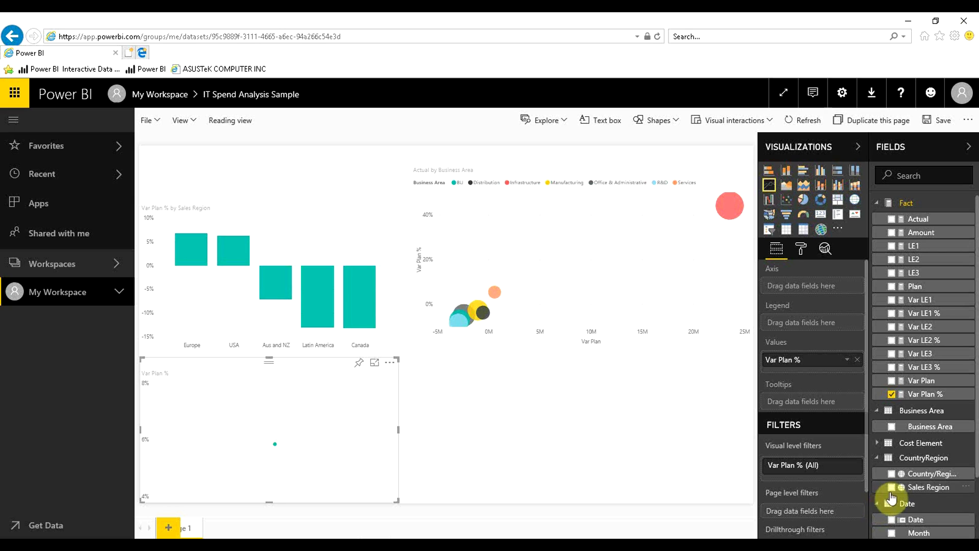
scroll(927, 474, down, 3)
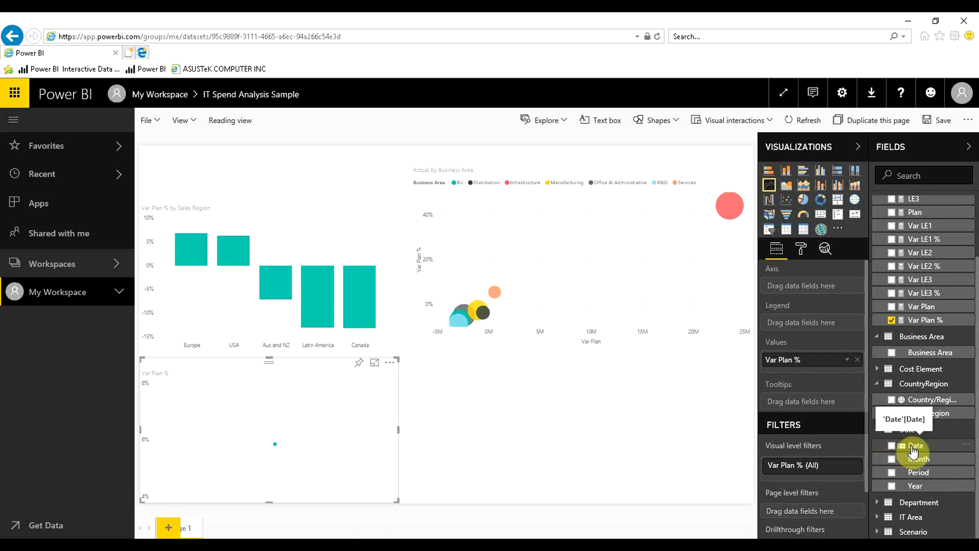
drag(913, 449, 813, 294)
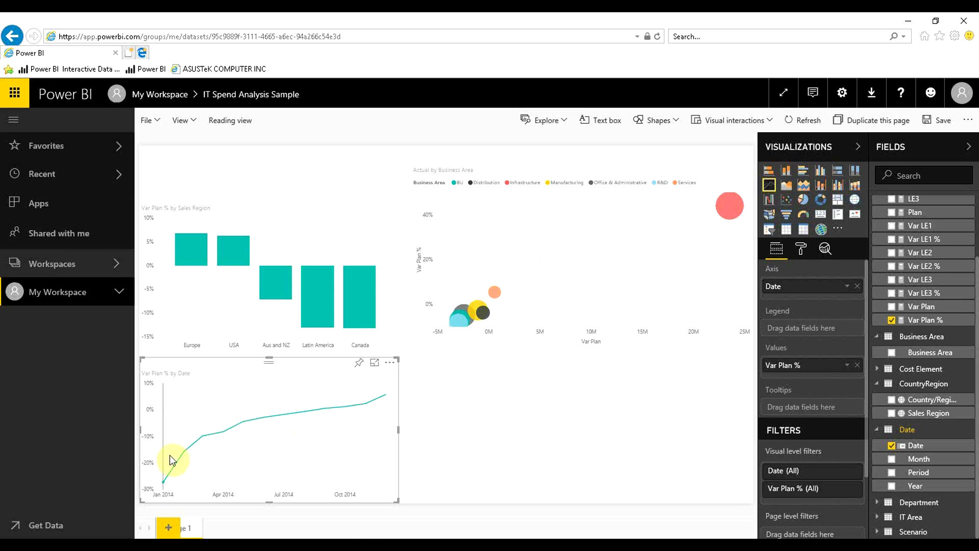
mouse_move(169, 472)
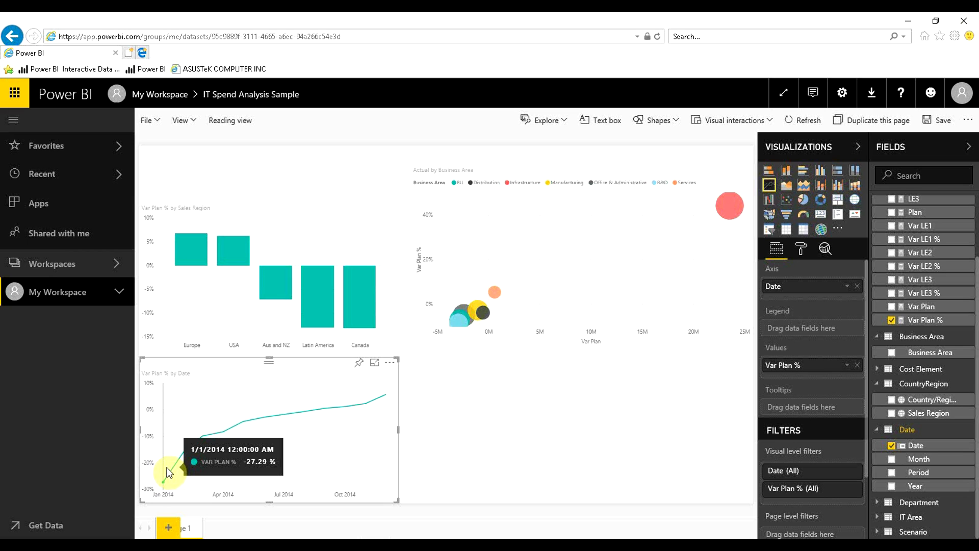
mouse_move(207, 467)
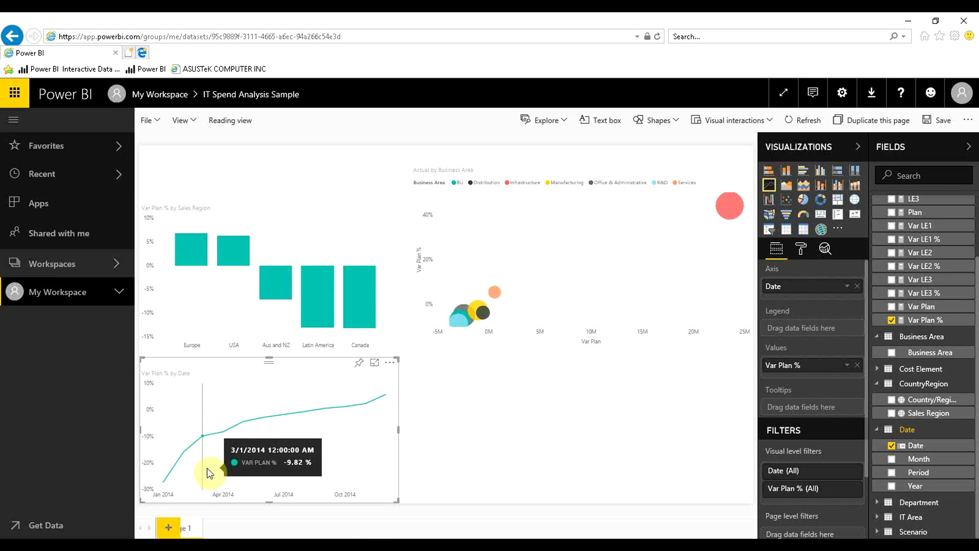
right_click(351, 455)
click(421, 413)
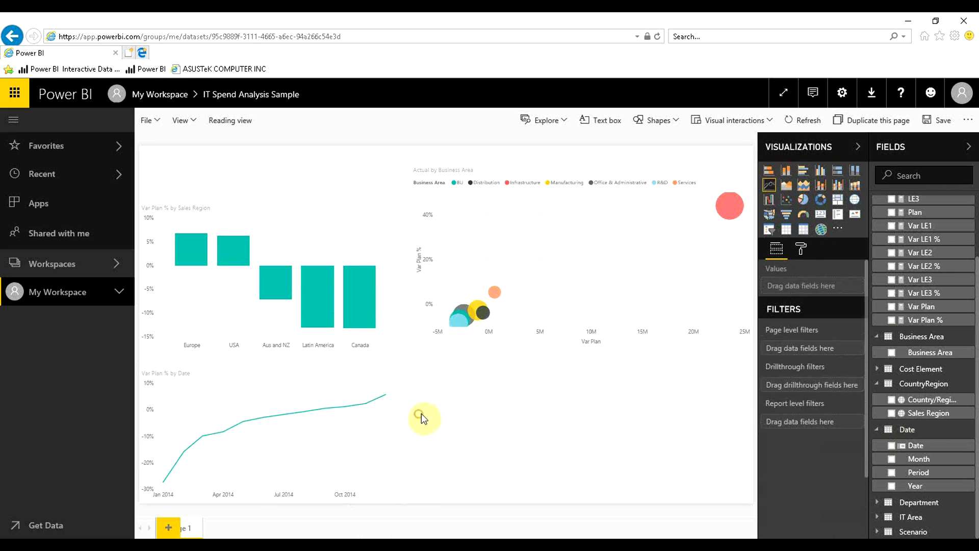
- Widen the line chart and the column chart slightly so both reach close to the scatter chart
click(313, 366)
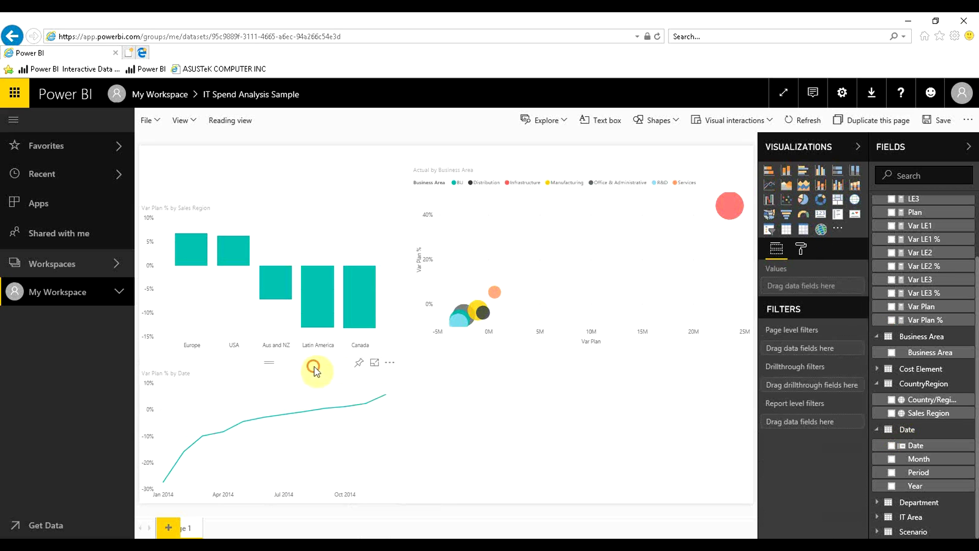
drag(400, 431, 407, 428)
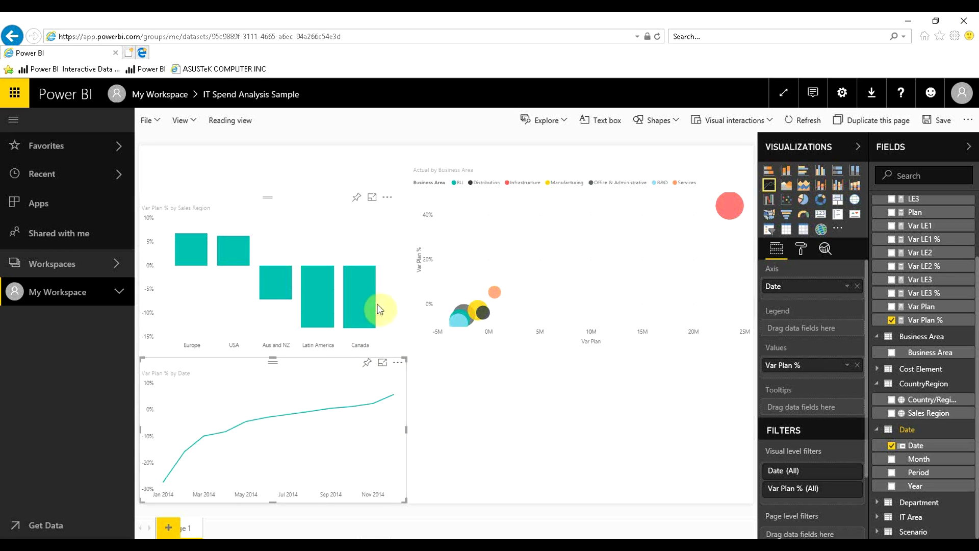
click(315, 199)
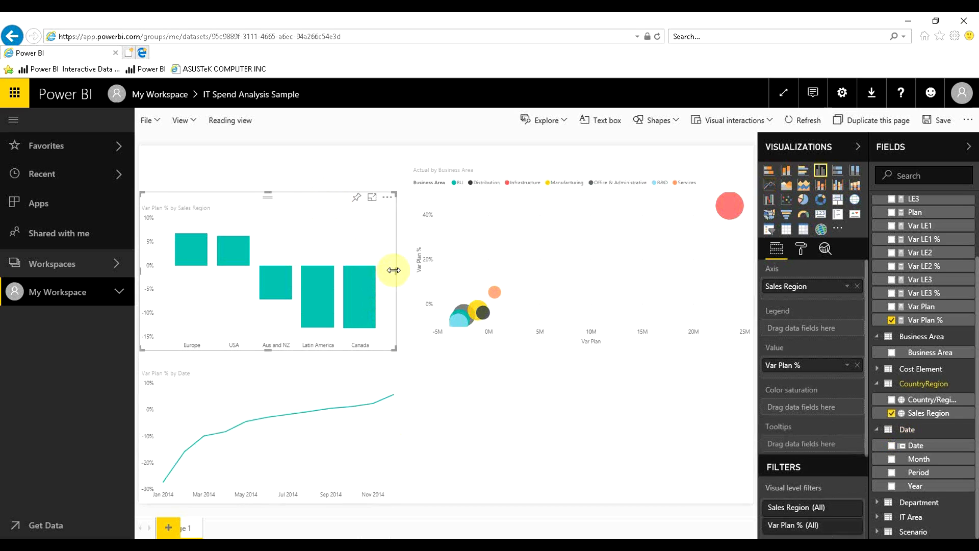
drag(395, 270, 405, 270)
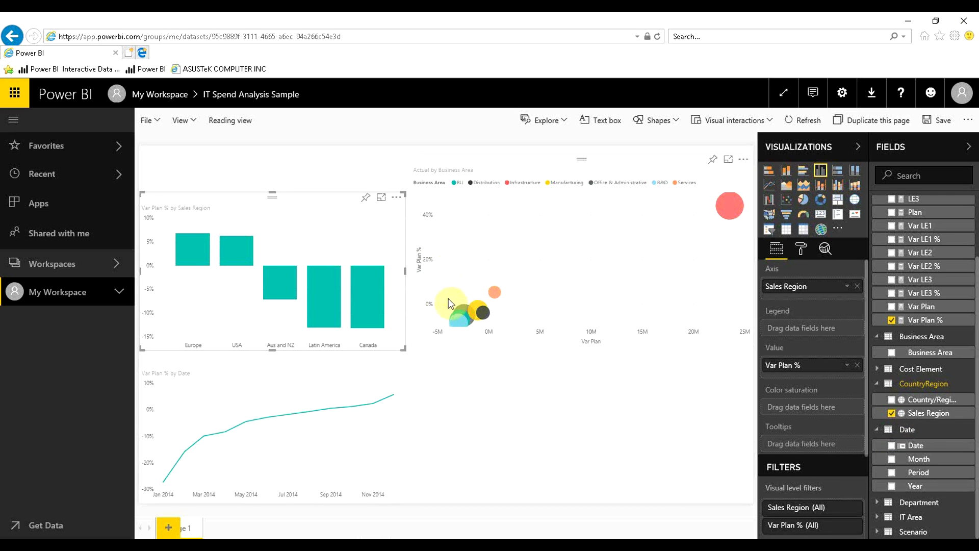
click(478, 406)
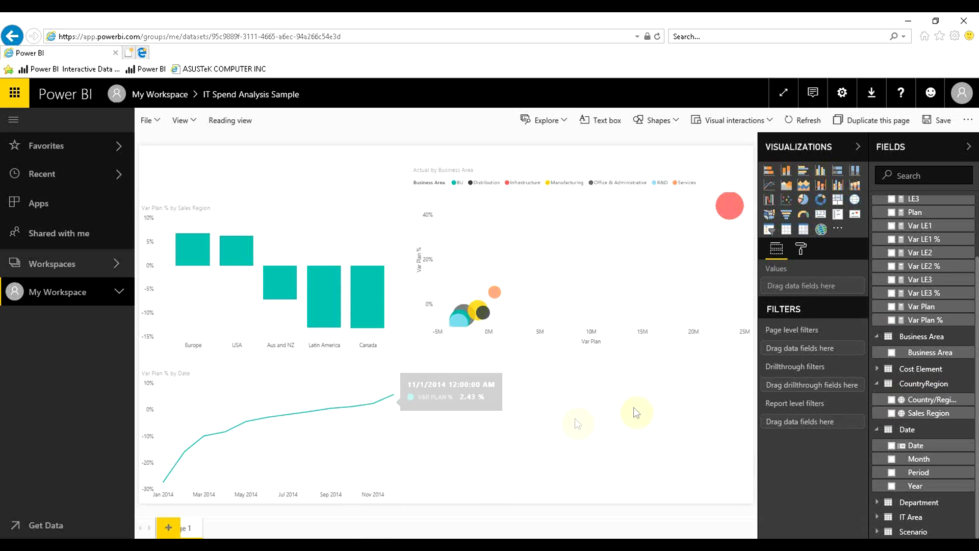
right_click(610, 397)
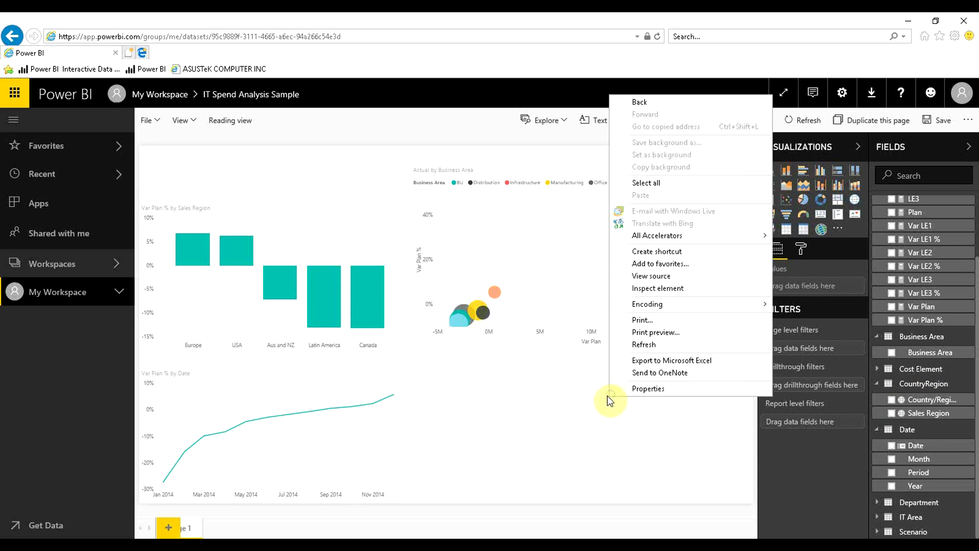
click(601, 403)
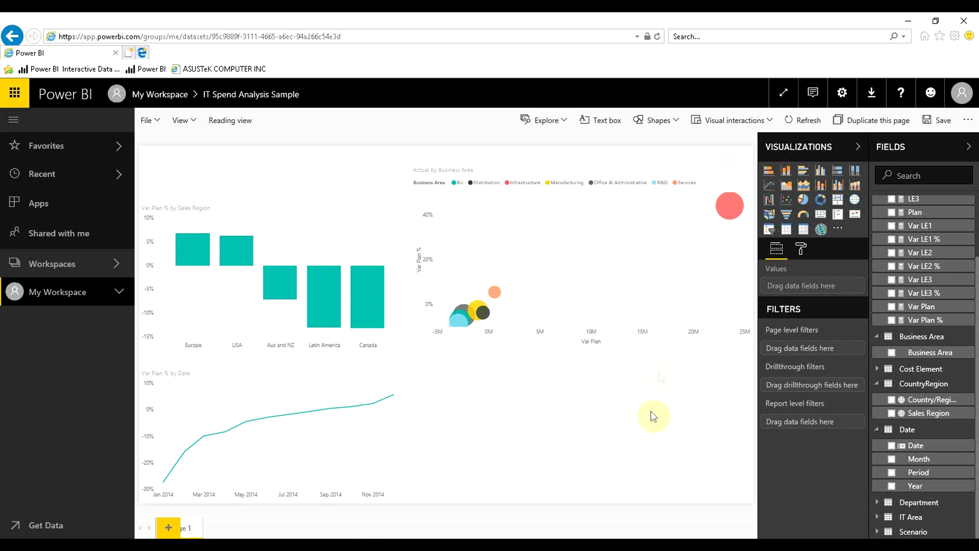
- Add a wide area chart beneath the scatter chart and plot Var Plan % by IT Area in it
click(788, 188)
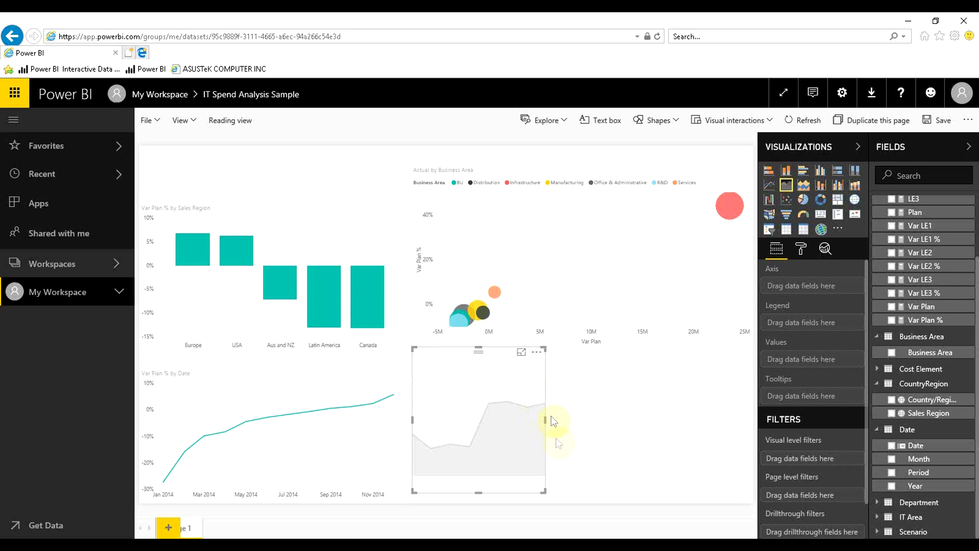
drag(545, 421, 689, 408)
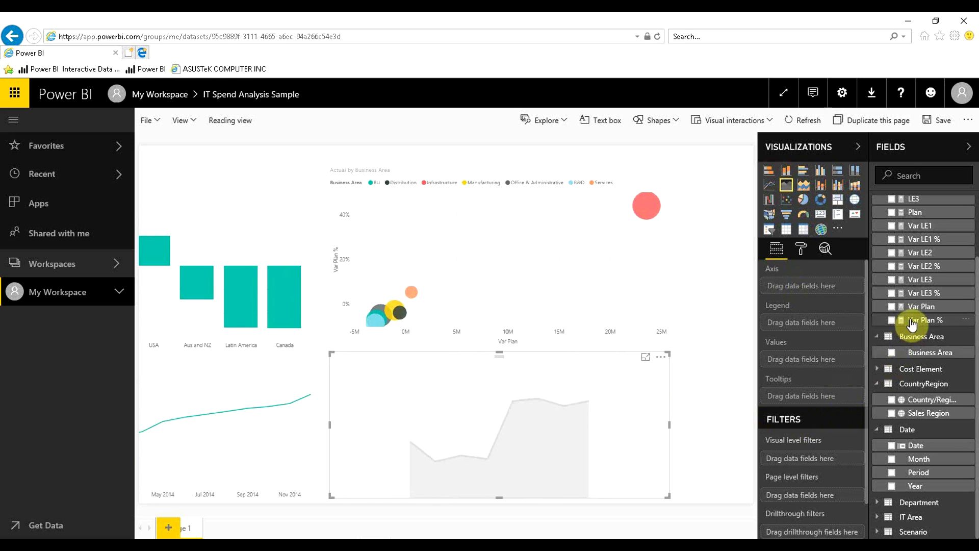
drag(911, 321, 814, 362)
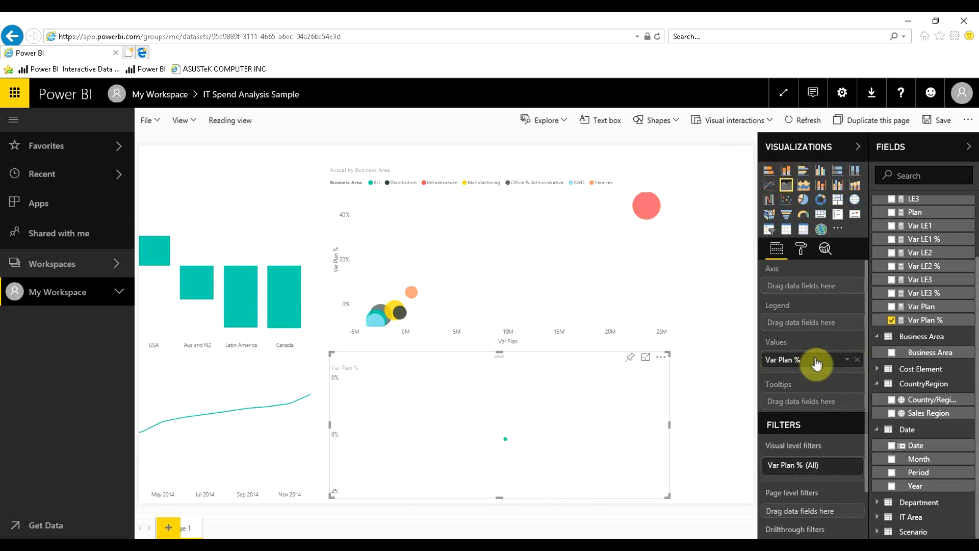
mouse_move(568, 449)
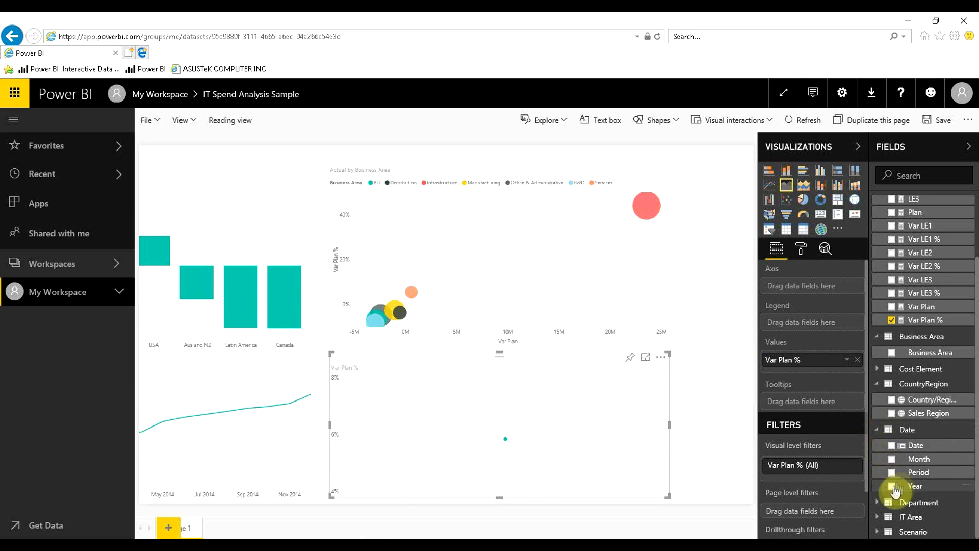
click(880, 516)
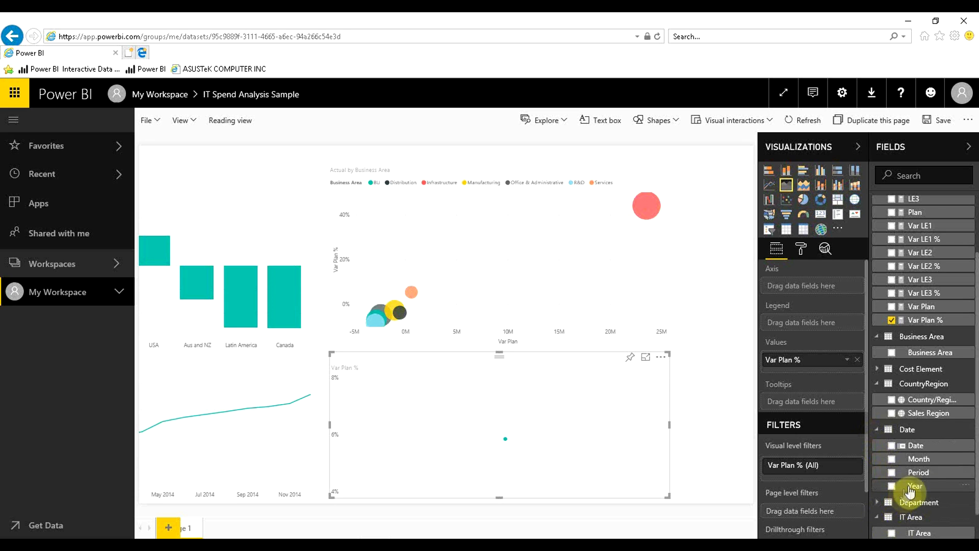
scroll(913, 460, down, 1)
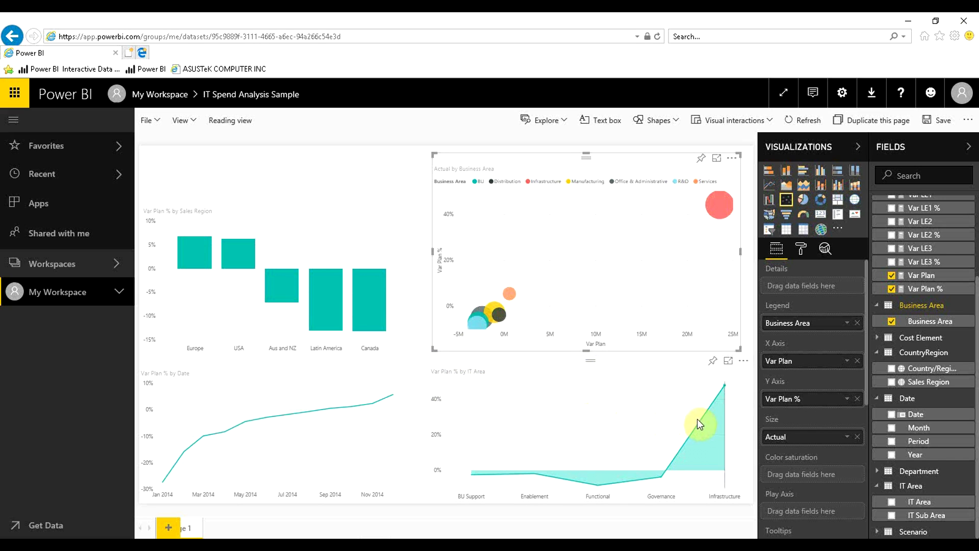
- Examine the area chart's Var Plan % for Governance and Infrastructure, and the trend in the line chart
mouse_move(722, 487)
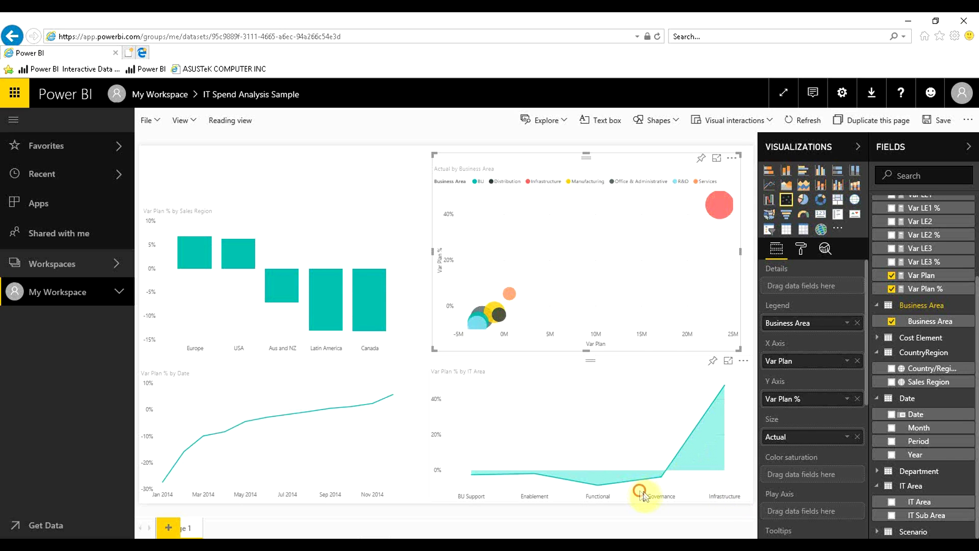
click(663, 489)
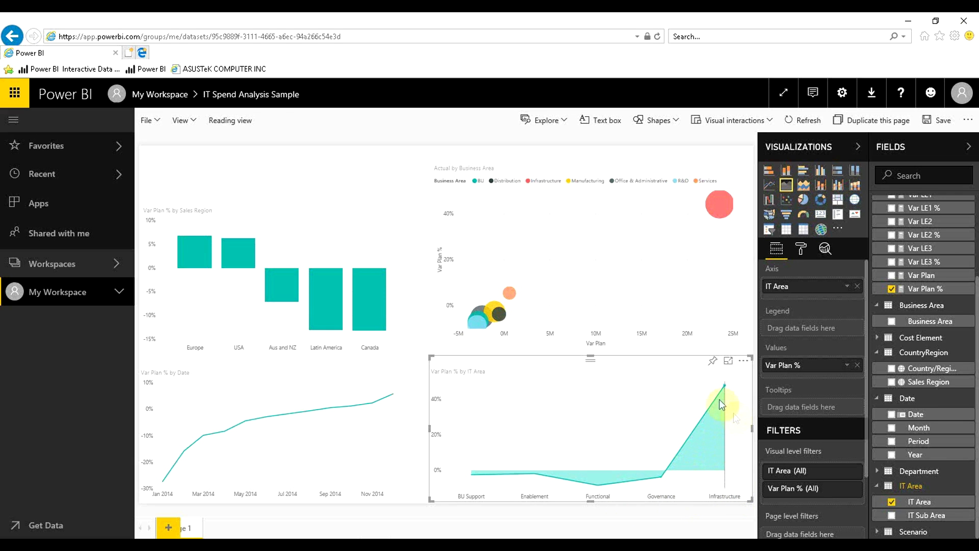
mouse_move(664, 481)
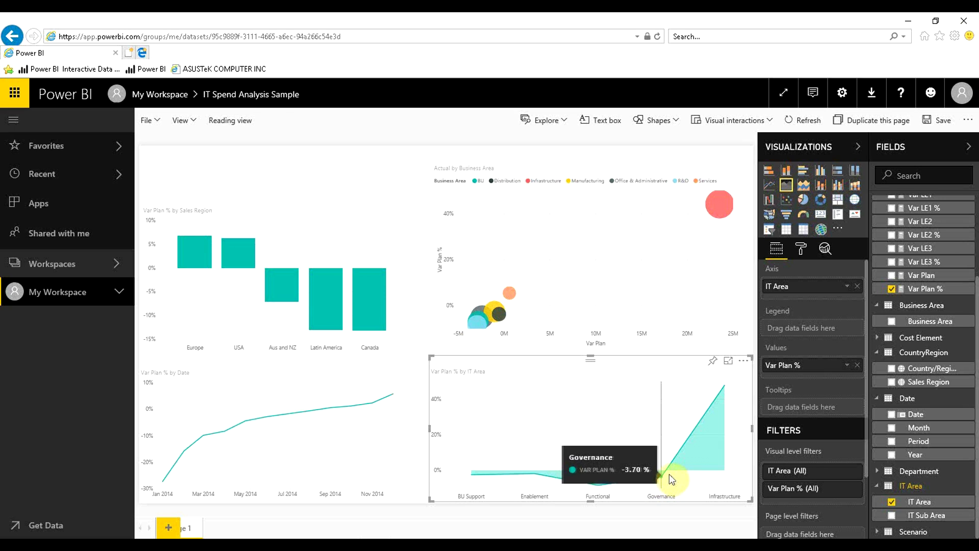
mouse_move(724, 392)
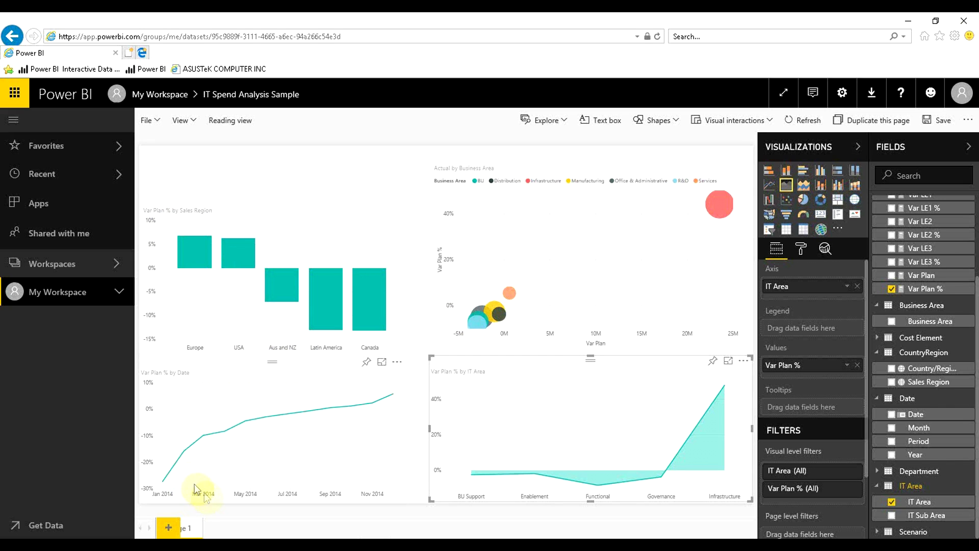
mouse_move(353, 410)
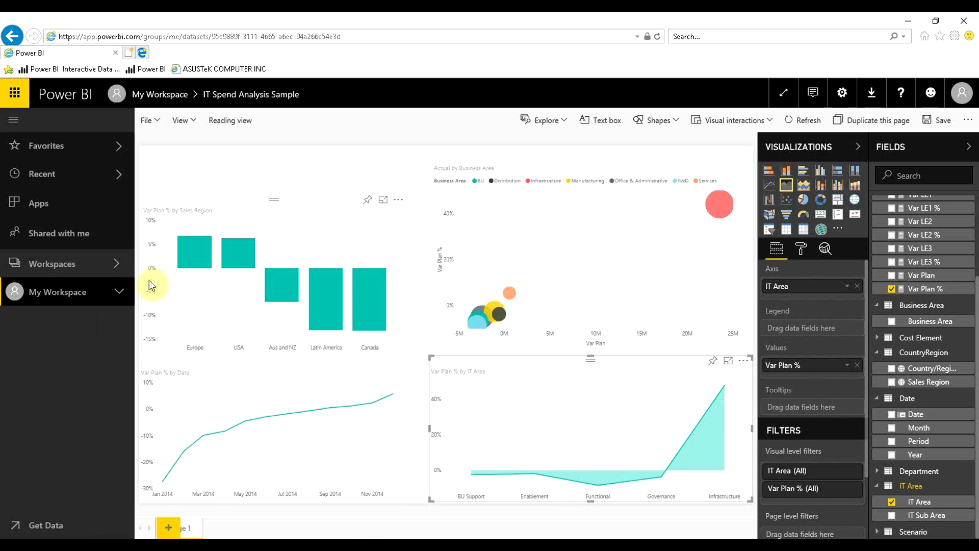
- Insert a text box above the column chart and resize it to a short banner spanning the chart's width
click(180, 178)
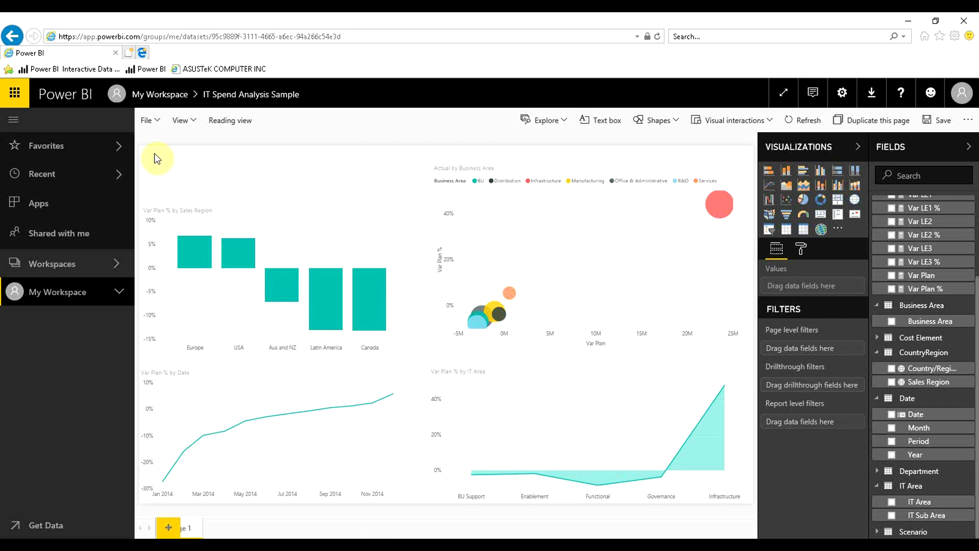
click(600, 126)
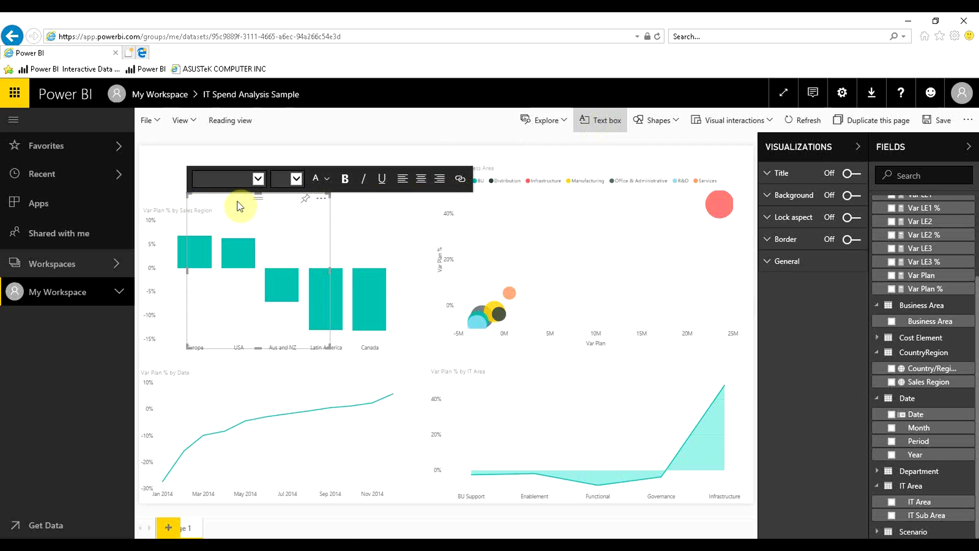
drag(235, 198, 186, 151)
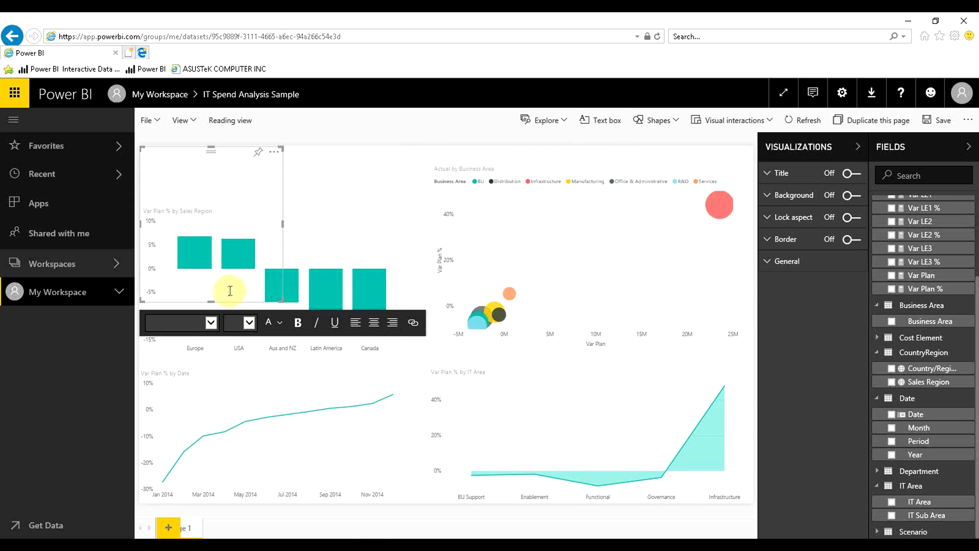
drag(211, 300, 220, 188)
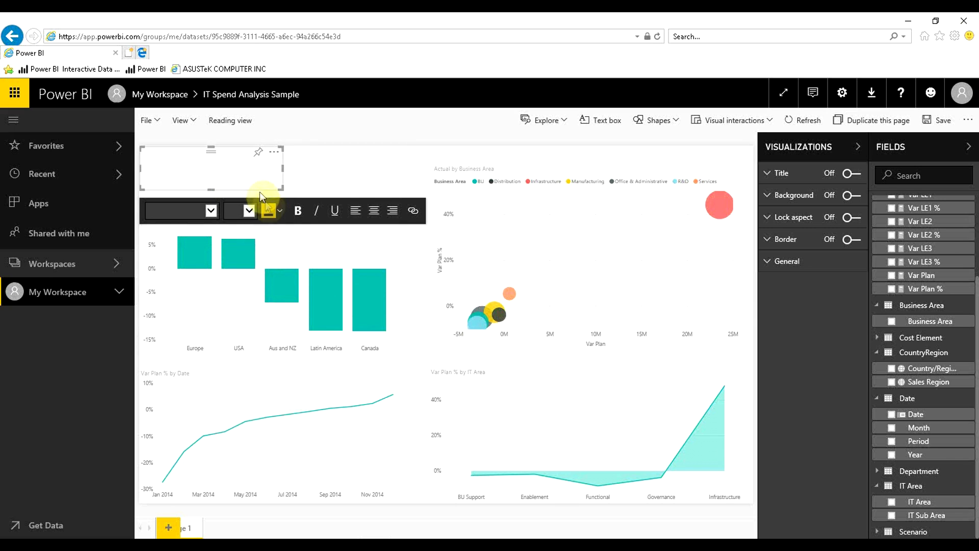
drag(282, 167, 416, 163)
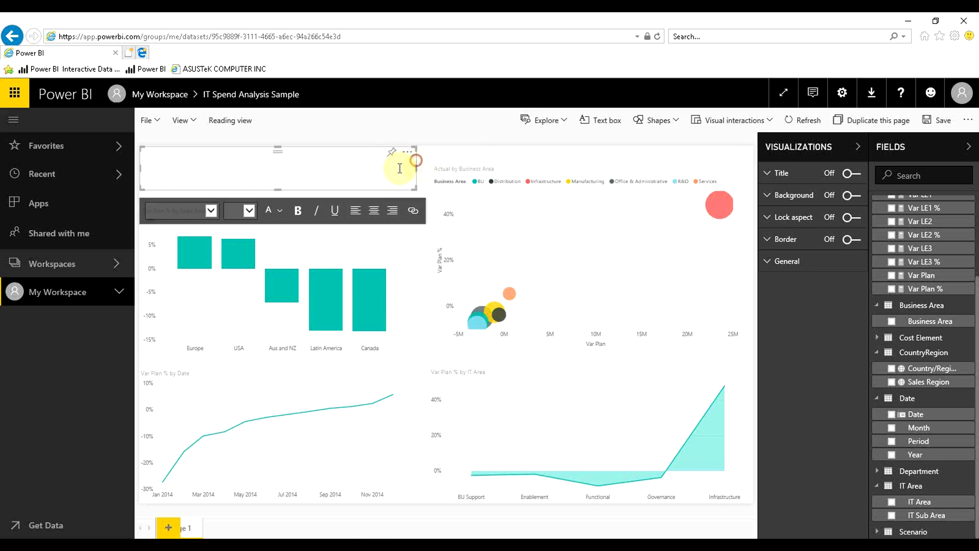
- Set the empty text box above the column chart to centred alignment and a 36-point font size
click(249, 172)
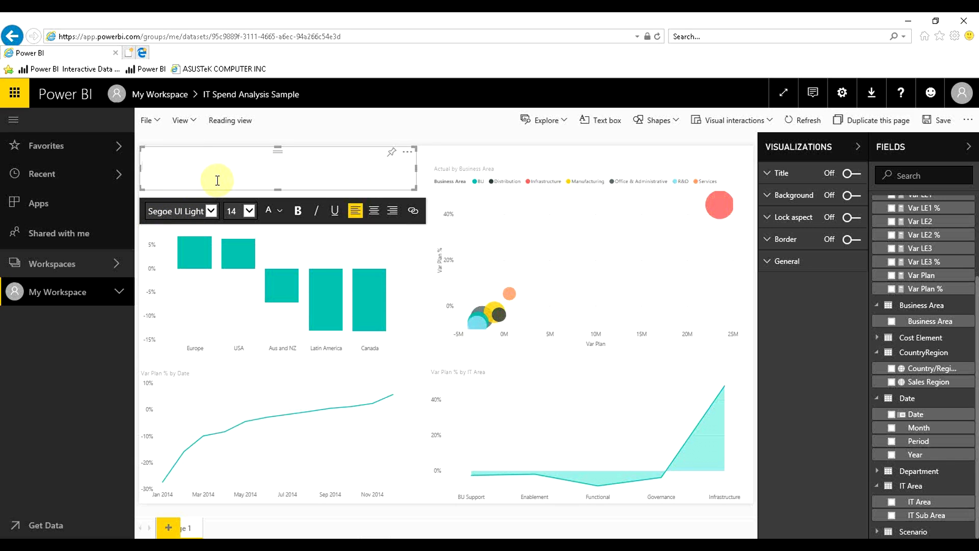
click(371, 216)
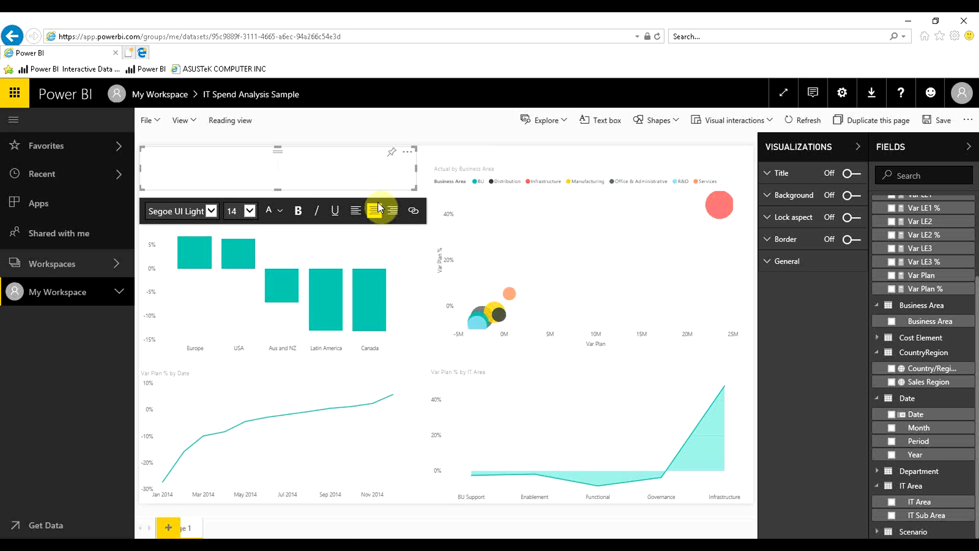
click(249, 210)
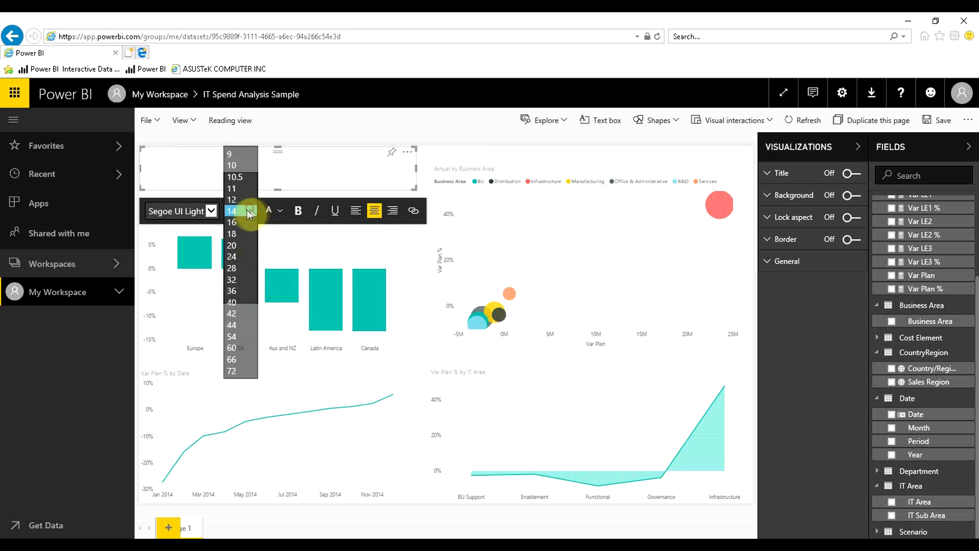
click(240, 291)
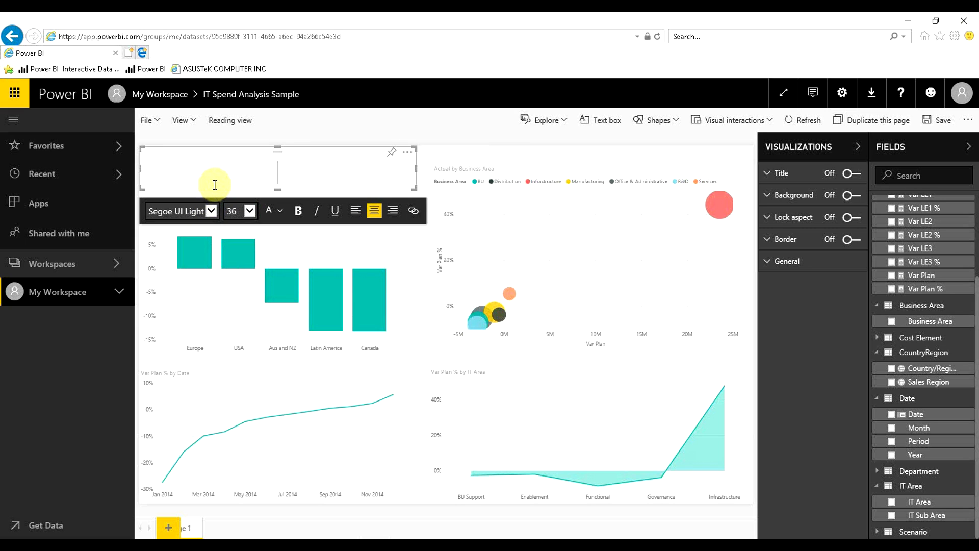
- Enter the report title "YTD IT Spend Trend Analysis" in the text box and finish editing it
text(YTD IT Spen)
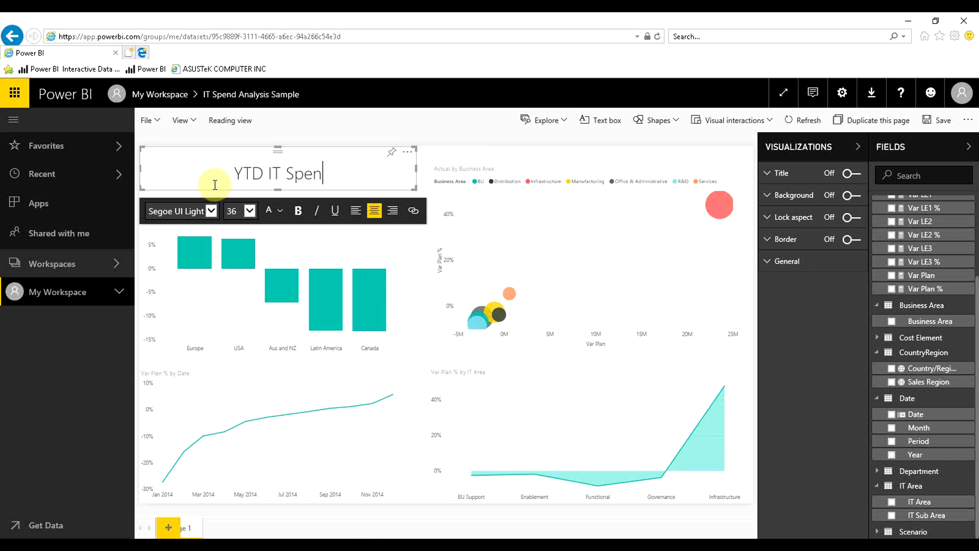
text(d T)
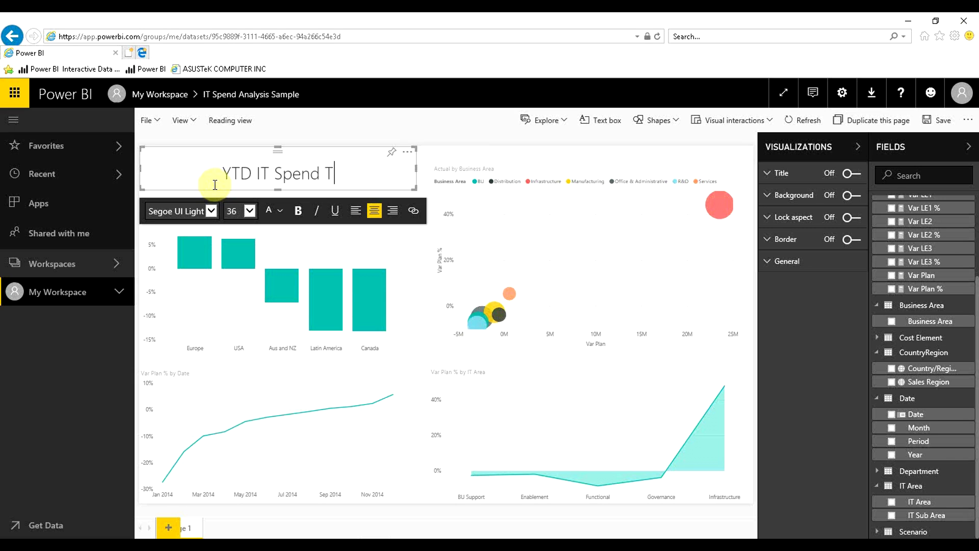
text(rend )
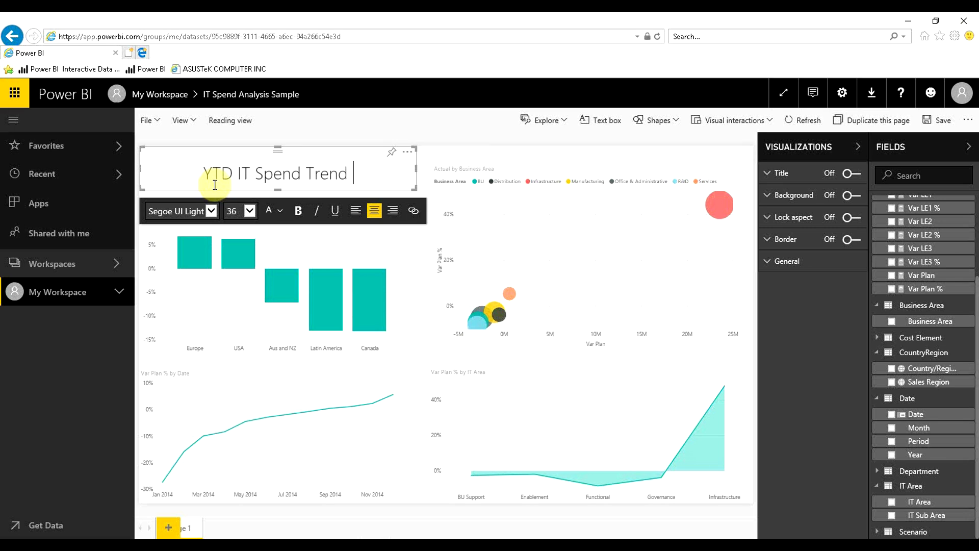
text(Anal)
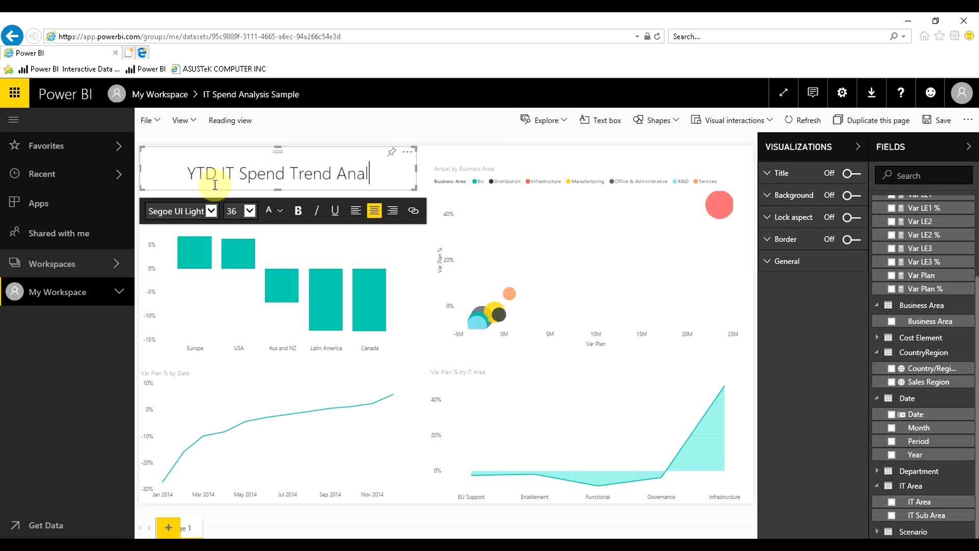
text(ysis)
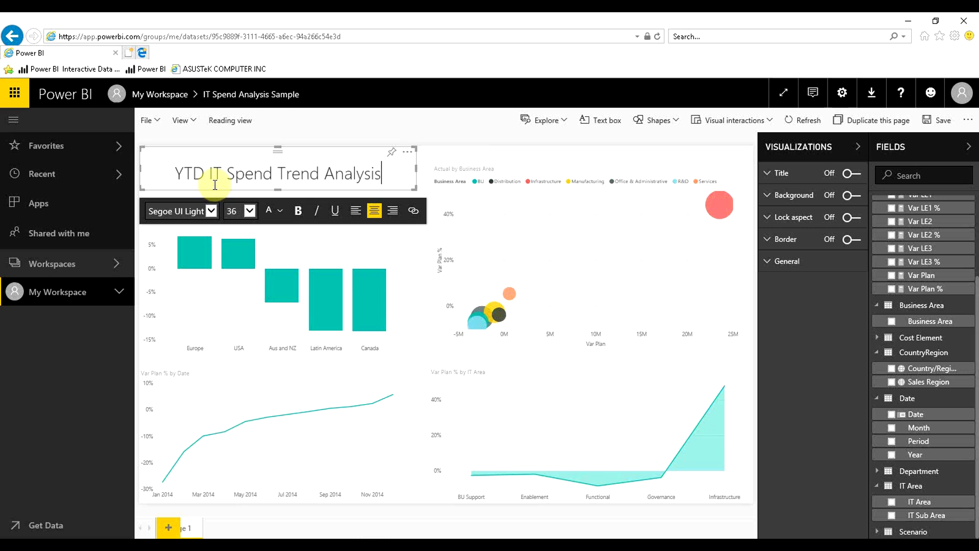
click(293, 244)
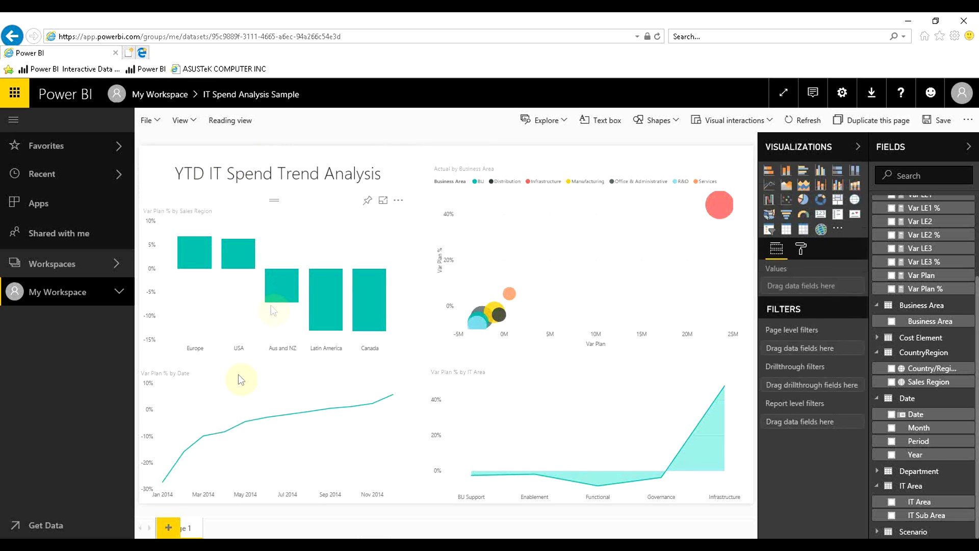
- Rename the report page "Page 1" as "IT Spend Trend"
click(186, 529)
right_click(187, 529)
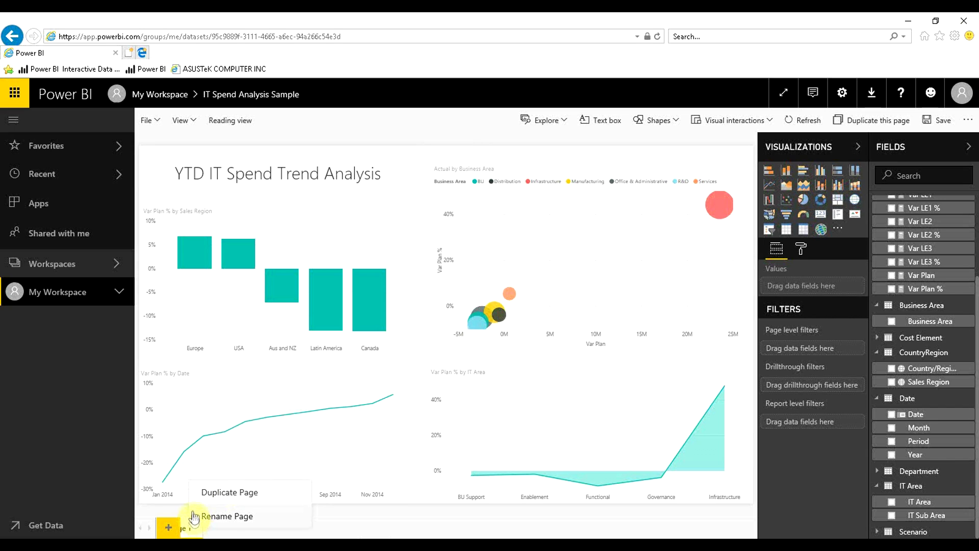
click(223, 518)
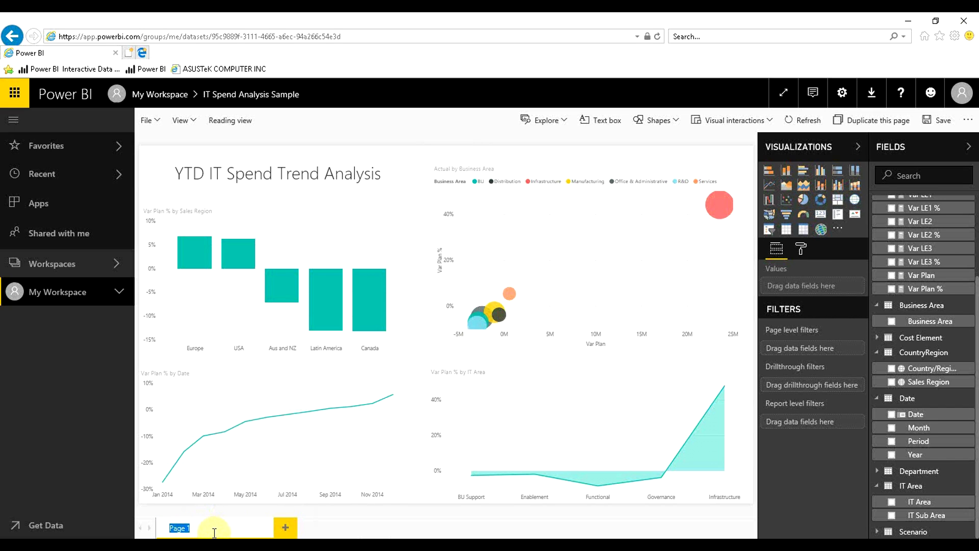
key(BackSpace)
text(IT Spend Trend)
key(Return)
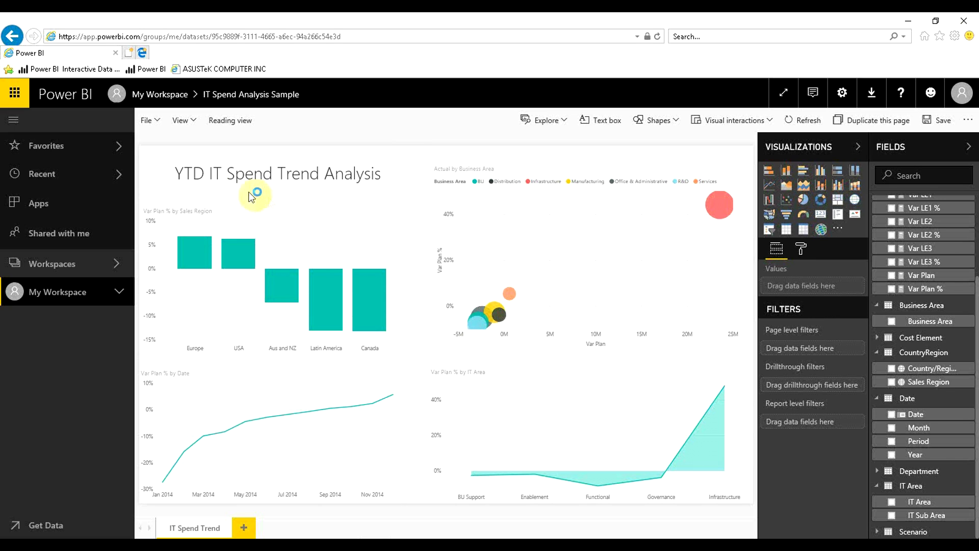
- Save a copy of the report under the name "IT Spend Analysis Sample (Tutorial)"
click(146, 120)
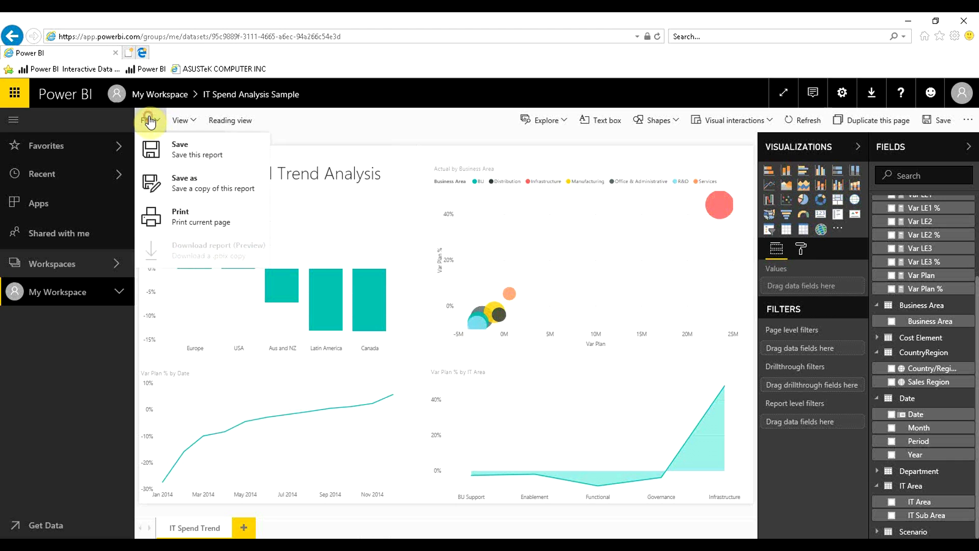
click(190, 183)
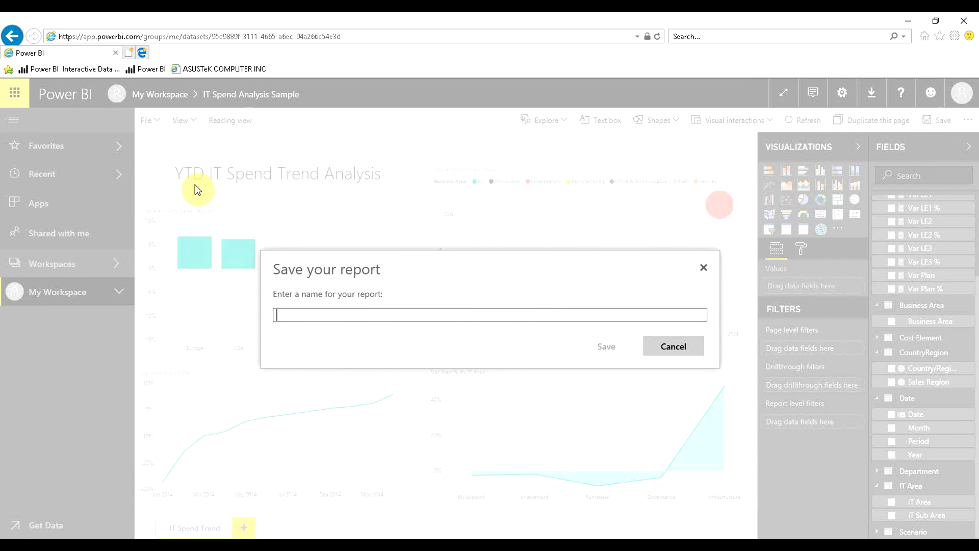
text(I)
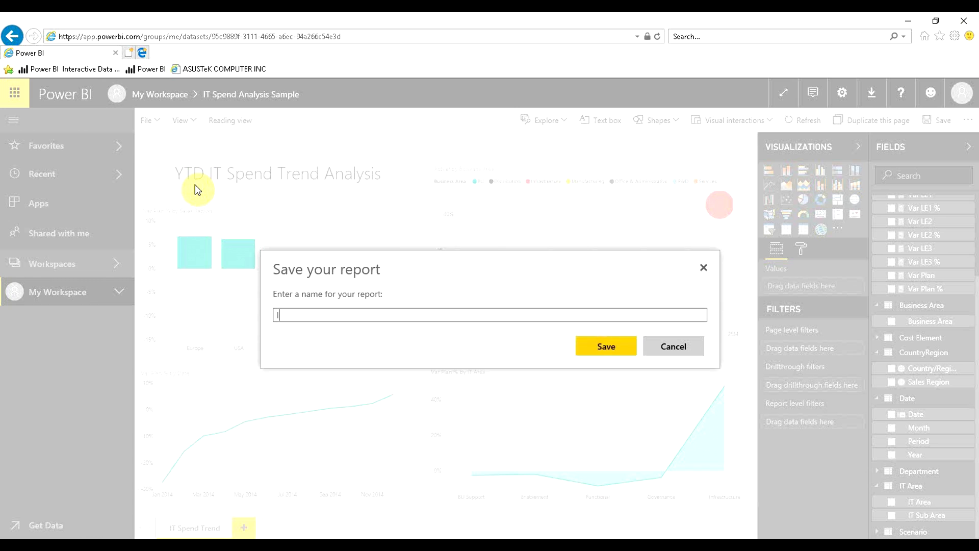
text(T Spend Analysis Sample (Tutorial)
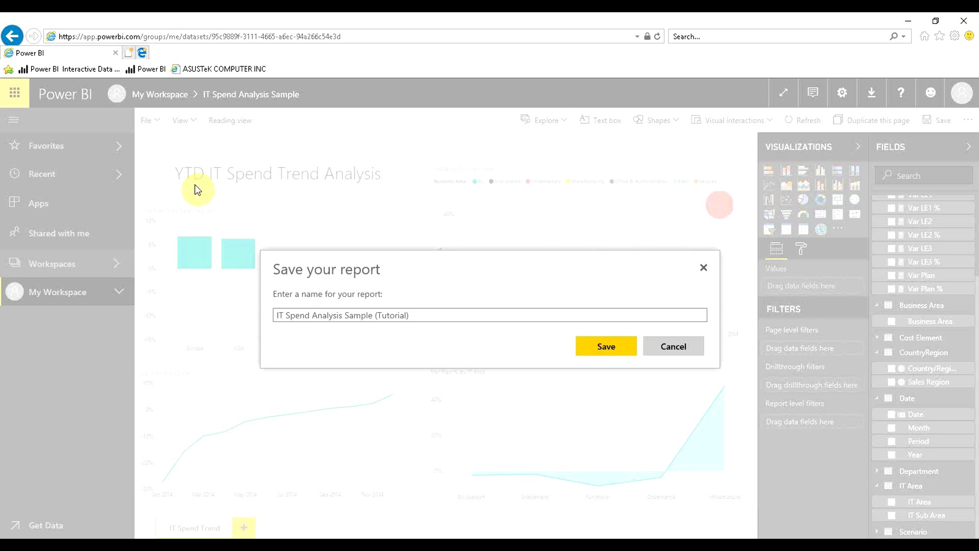
click(595, 348)
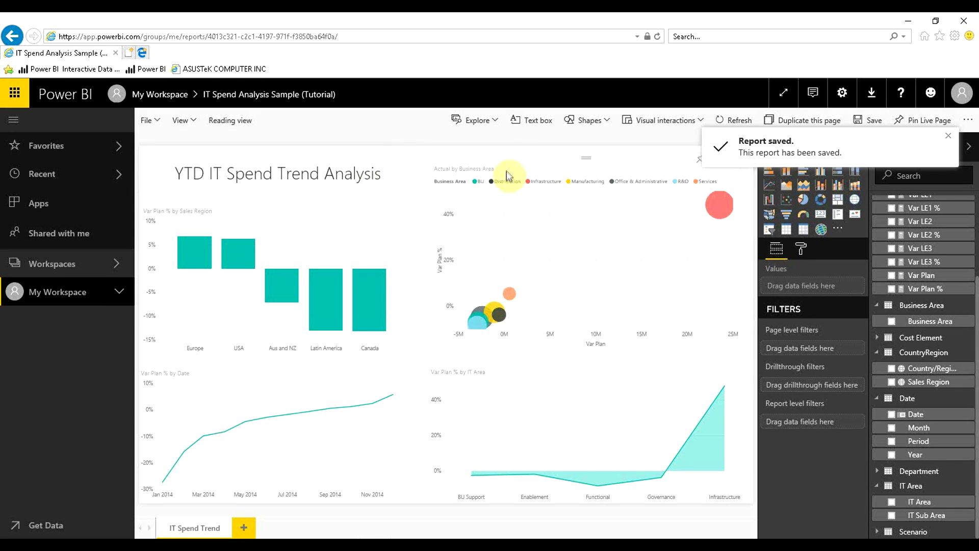
- Switch the report to reading view and examine the visual level filters of the column, scatter, area and line charts
click(230, 121)
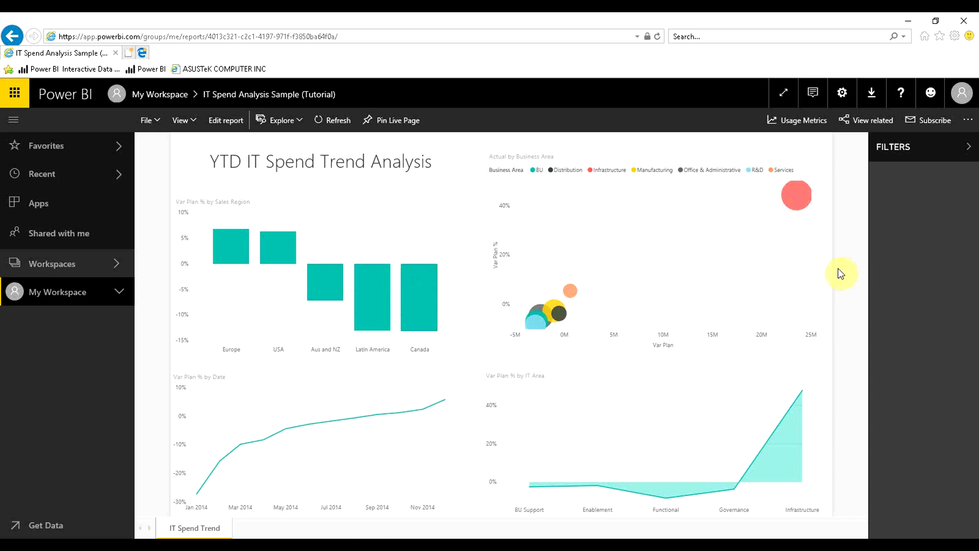
click(968, 147)
click(972, 151)
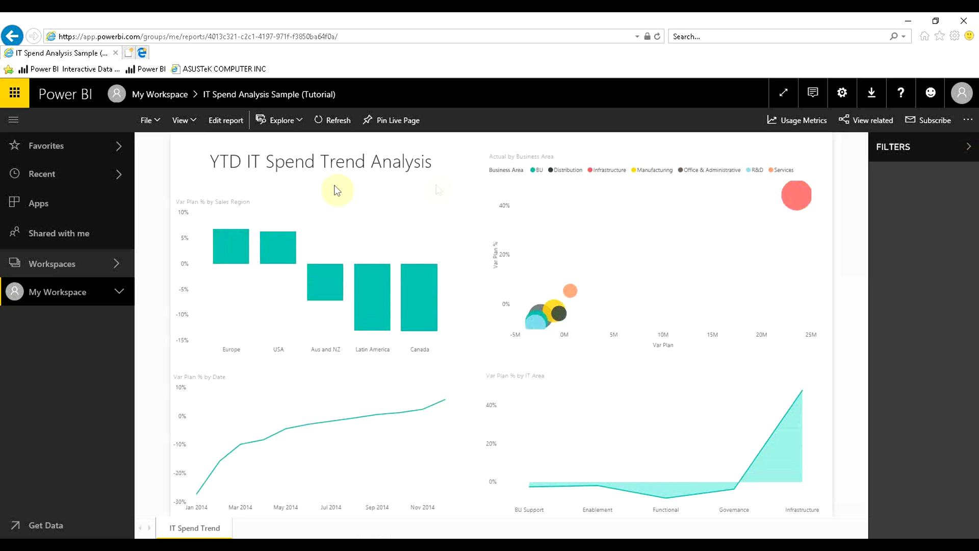
click(337, 223)
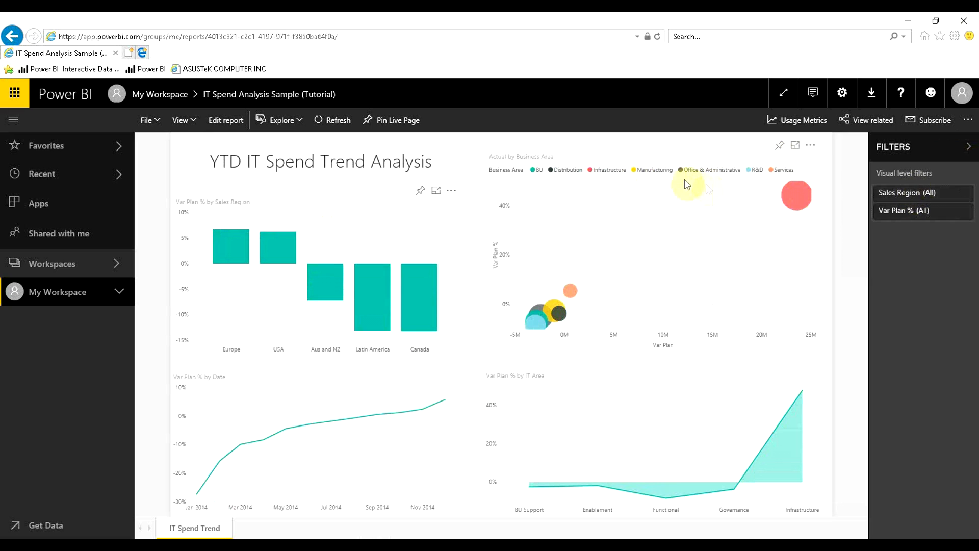
click(664, 164)
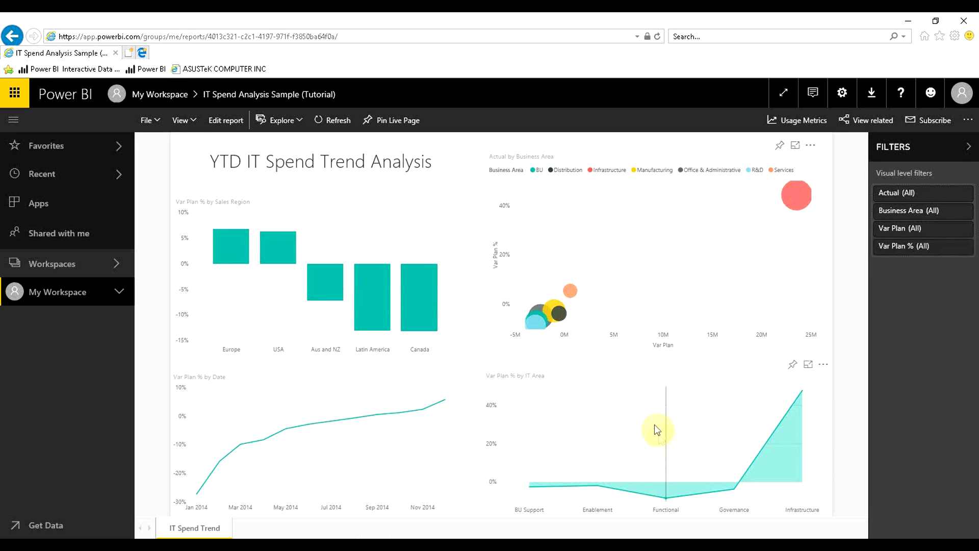
click(602, 385)
click(446, 396)
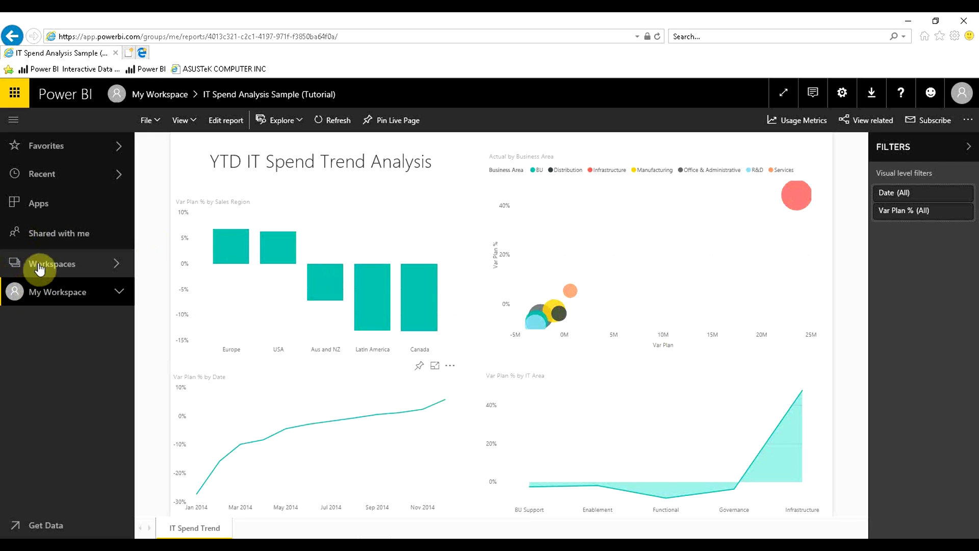
- List the reports in My Workspace and open the original IT Spend Analysis Sample report
click(53, 291)
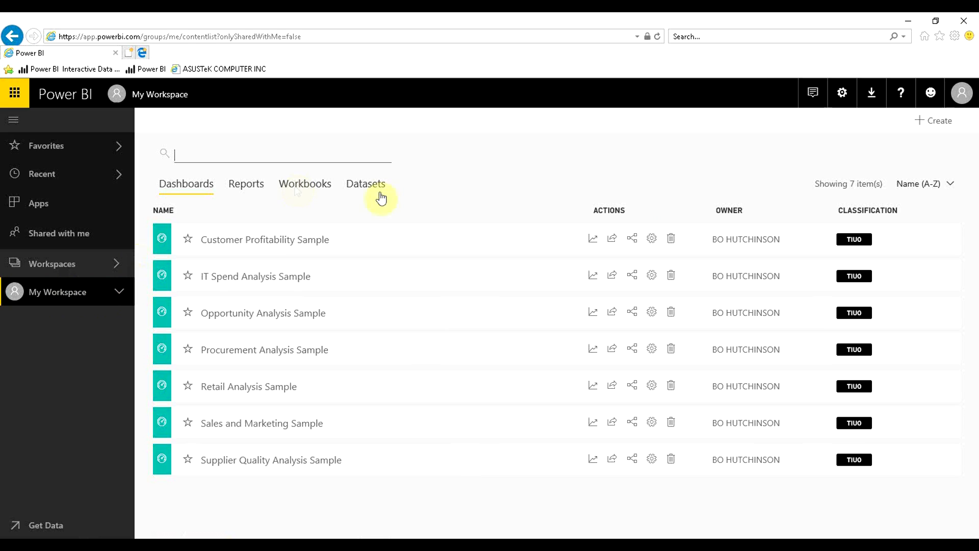
click(246, 184)
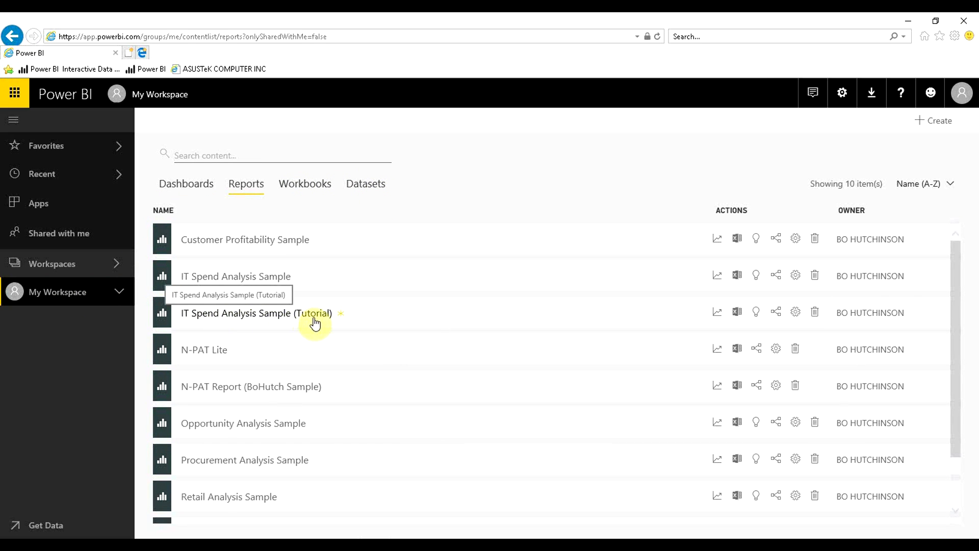
click(250, 284)
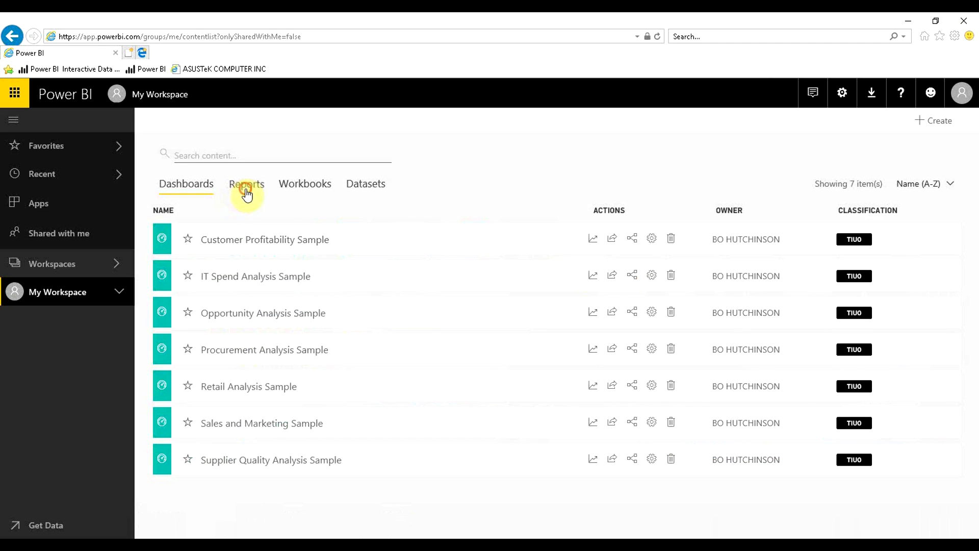
- Open the IT Spend Analysis Sample (Tutorial) report and return to the original IT Spend Analysis Sample report to compare their charts
click(247, 186)
click(272, 314)
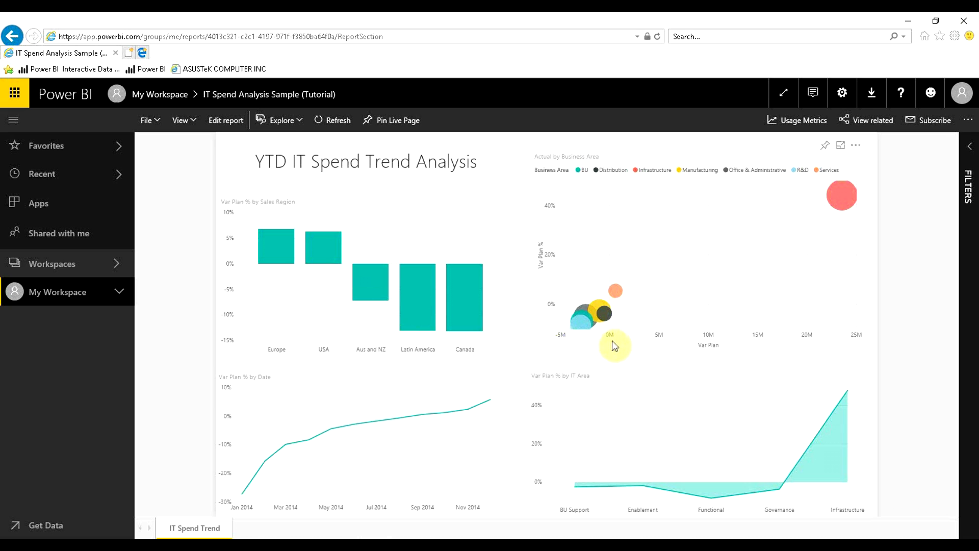
click(94, 296)
click(214, 278)
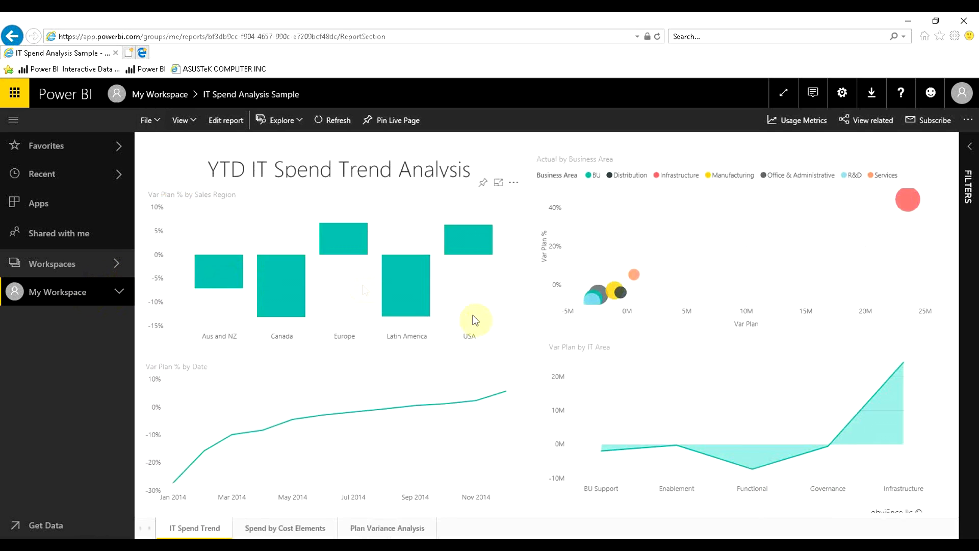